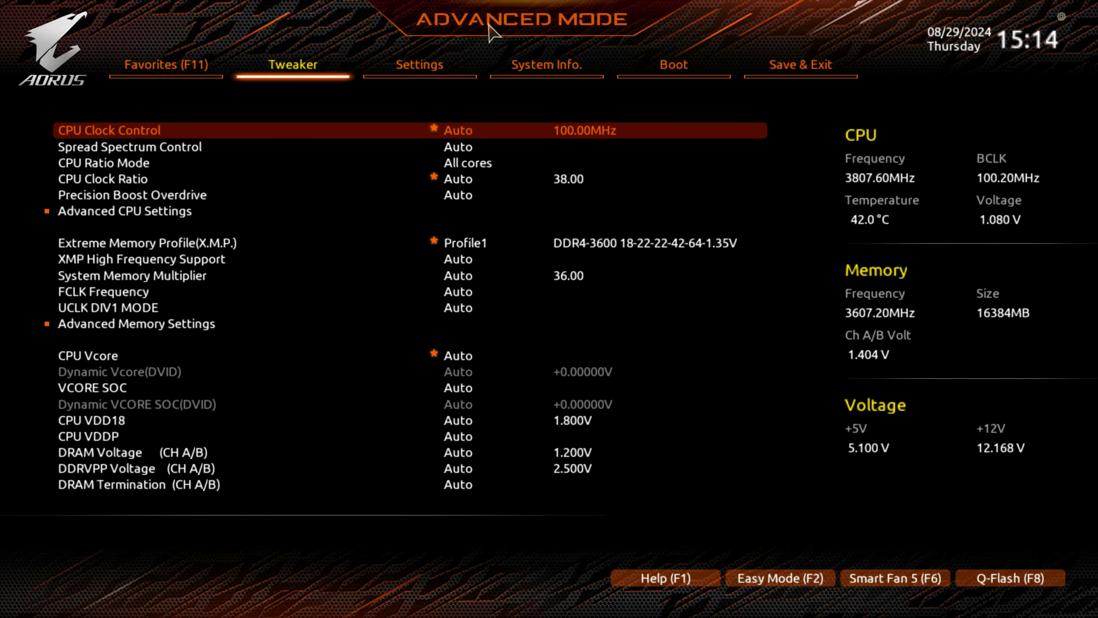
Toggle Easy Mode and back to Advanced Mode, then enter Smart Fan 5 from the Settings tab
{"action": "left_click", "coordinate": [776, 580]}
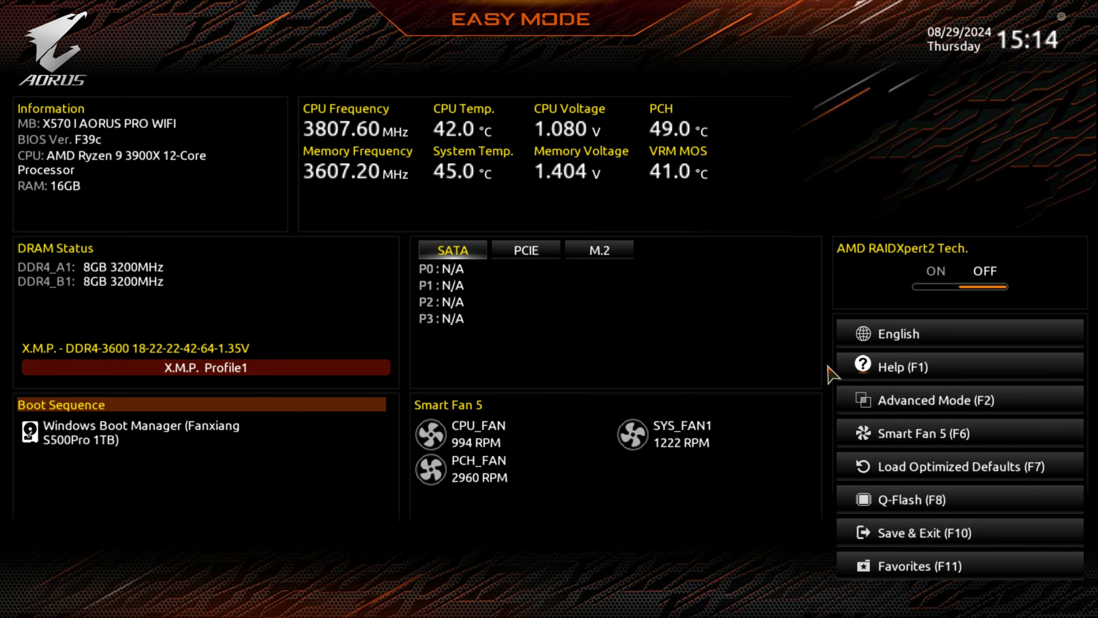
{"action": "left_click", "coordinate": [857, 400]}
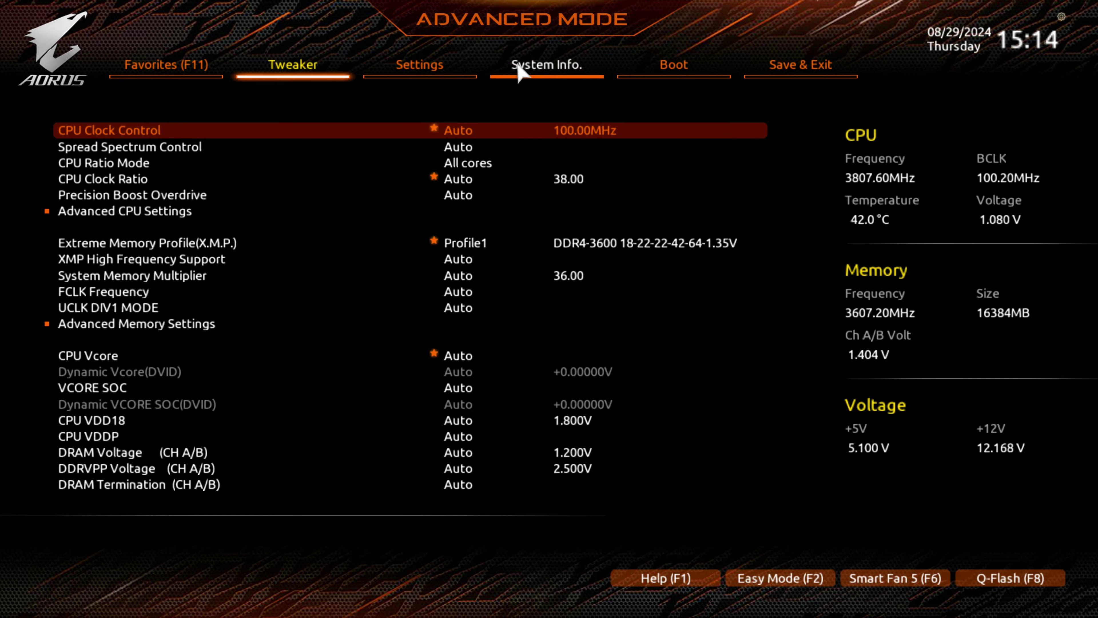
{"action": "left_click", "coordinate": [413, 72]}
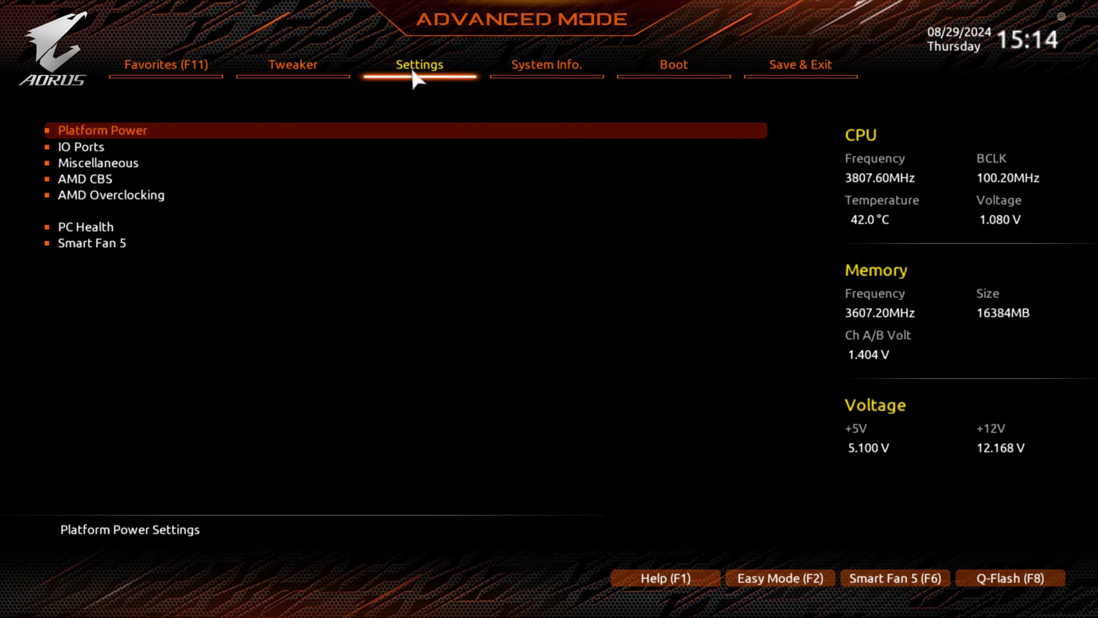
{"action": "left_click", "coordinate": [100, 248]}
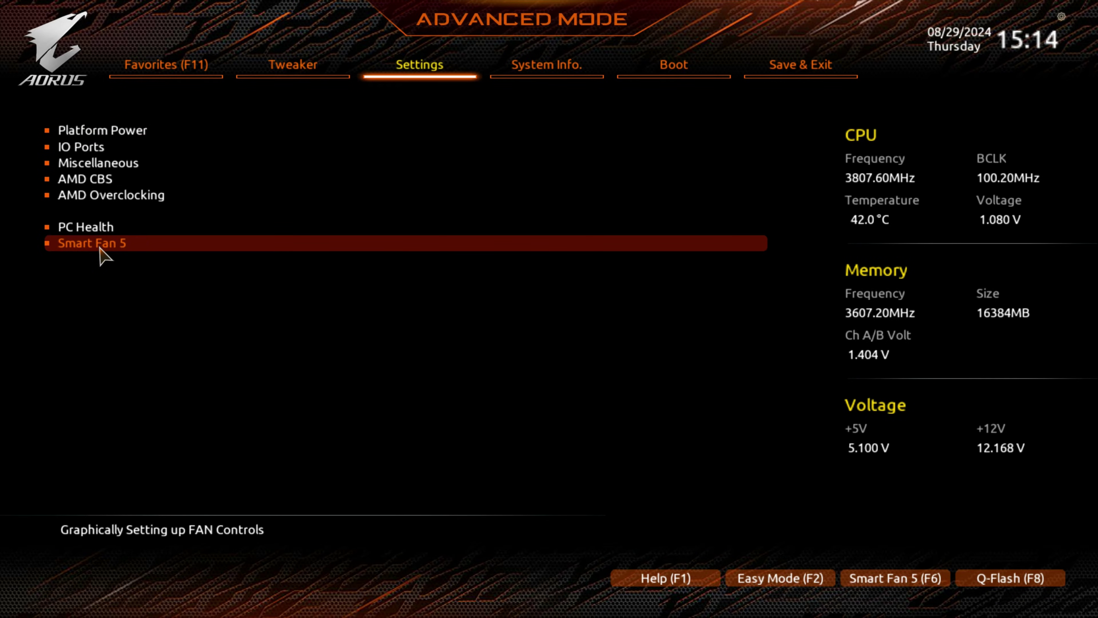
{"action": "left_click", "coordinate": [100, 249]}
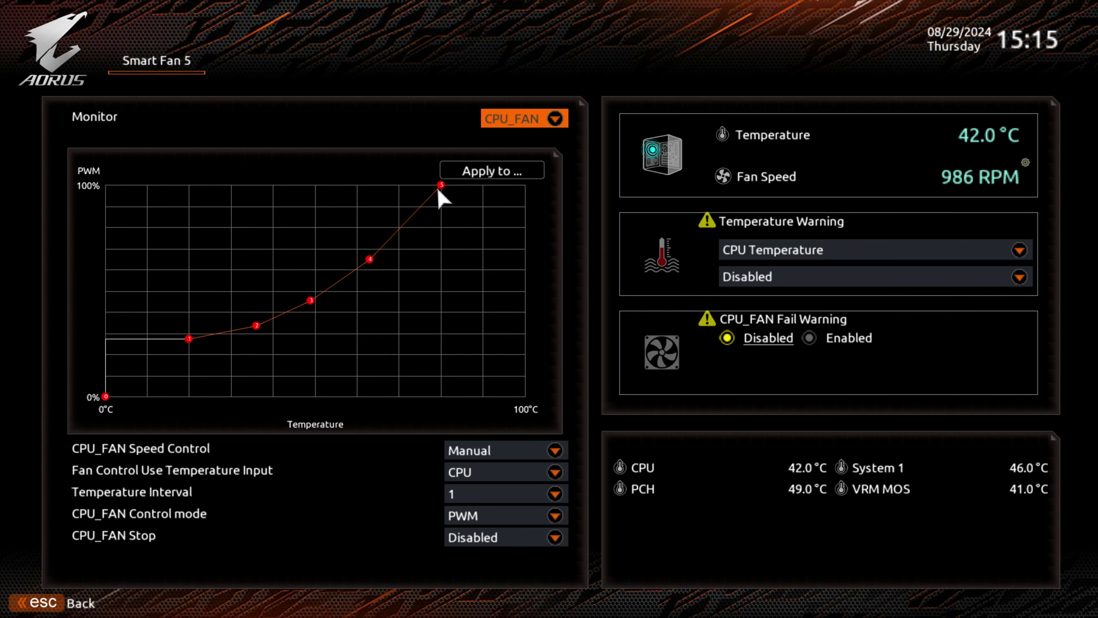
{"action": "left_click_drag", "start_coordinate": [441, 186], "coordinate": [526, 185]}
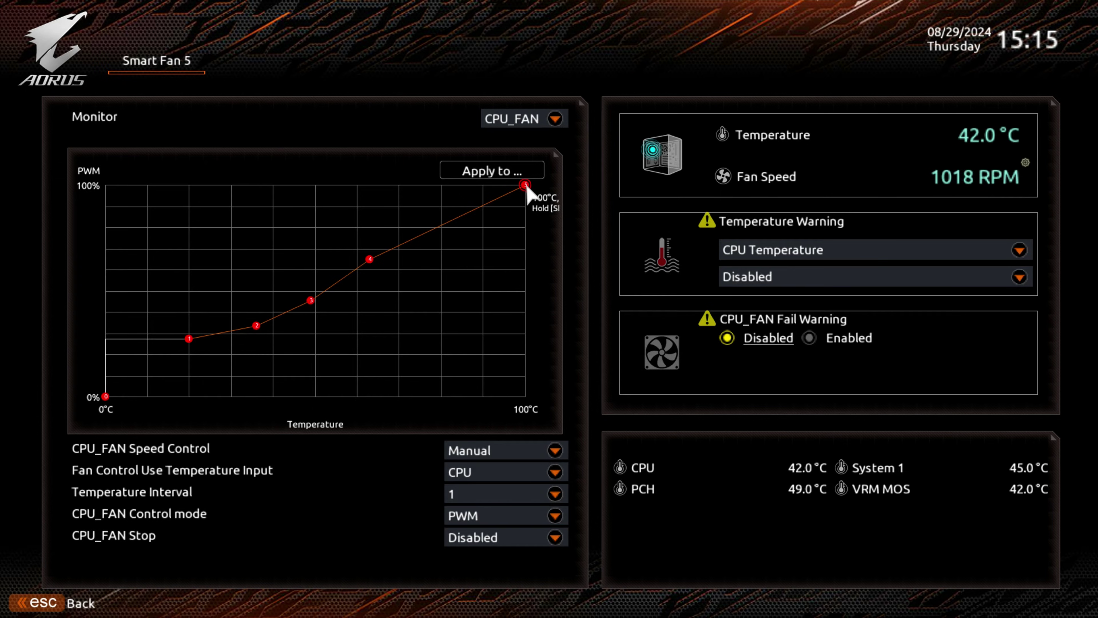
{"action": "left_click_drag", "start_coordinate": [526, 185], "coordinate": [439, 185]}
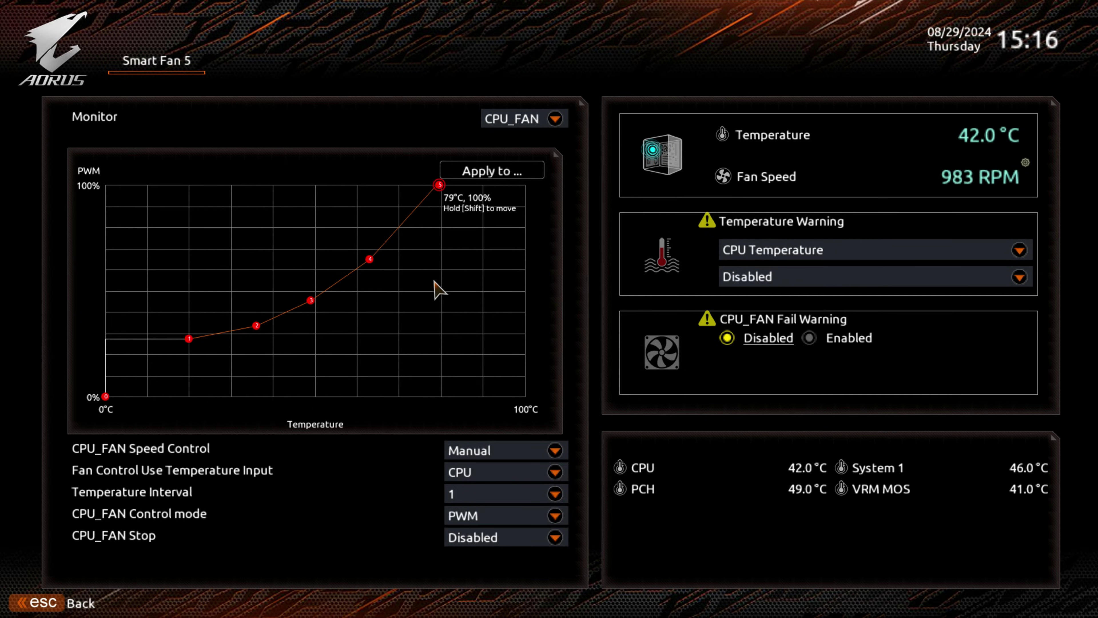
{"action": "left_click", "coordinate": [547, 122]}
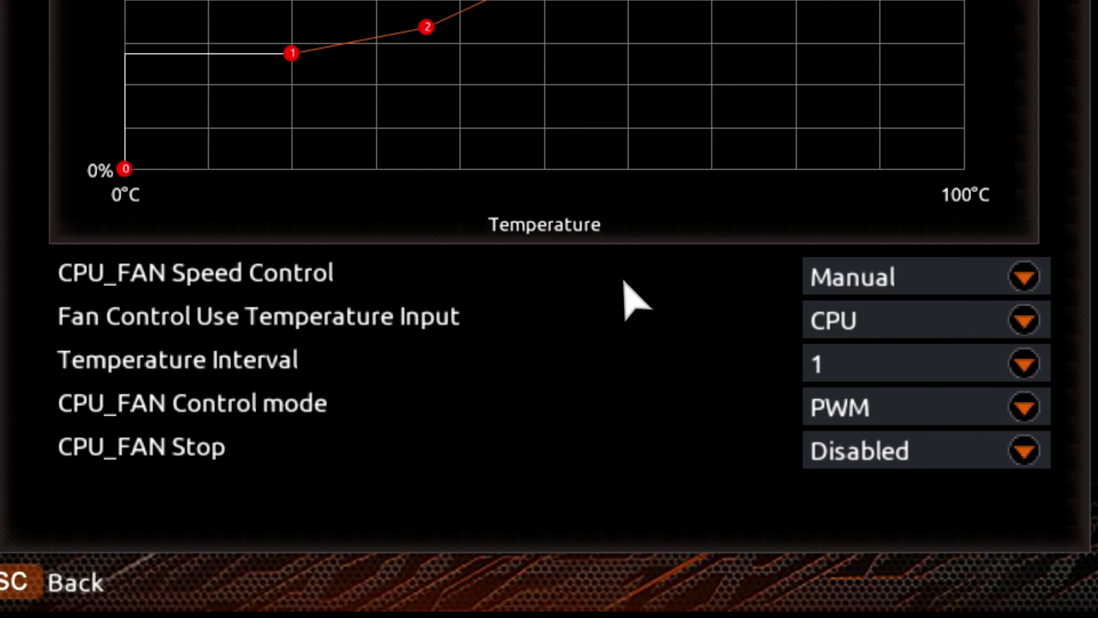
{"action": "left_click", "coordinate": [1038, 282]}
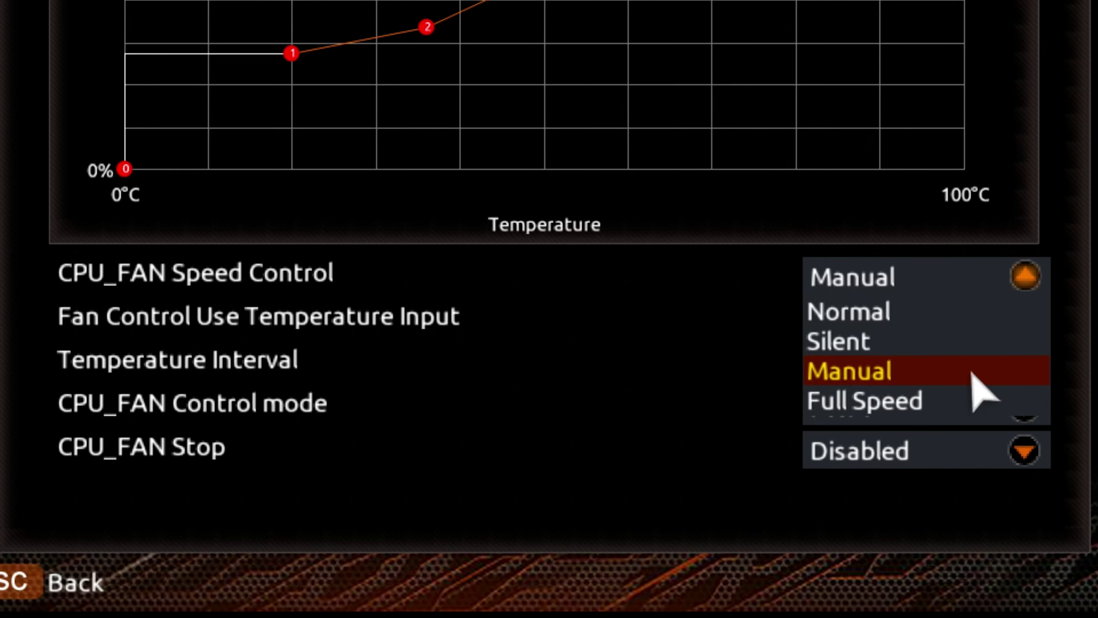
{"action": "left_click", "coordinate": [908, 416]}
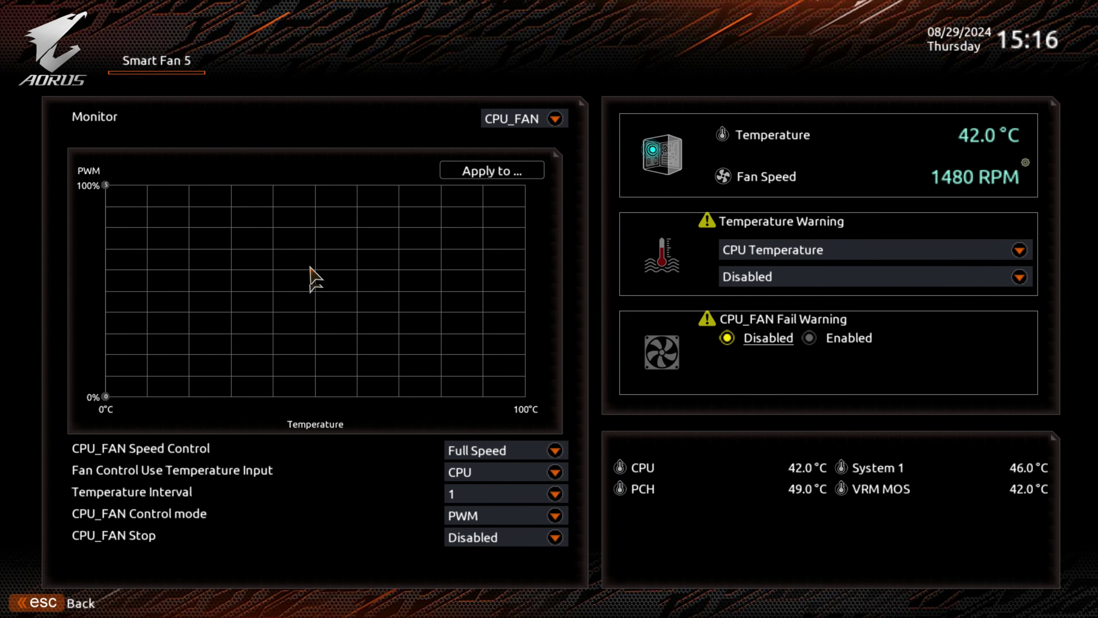
{"action": "left_click", "coordinate": [555, 451]}
{"action": "left_click", "coordinate": [540, 469]}
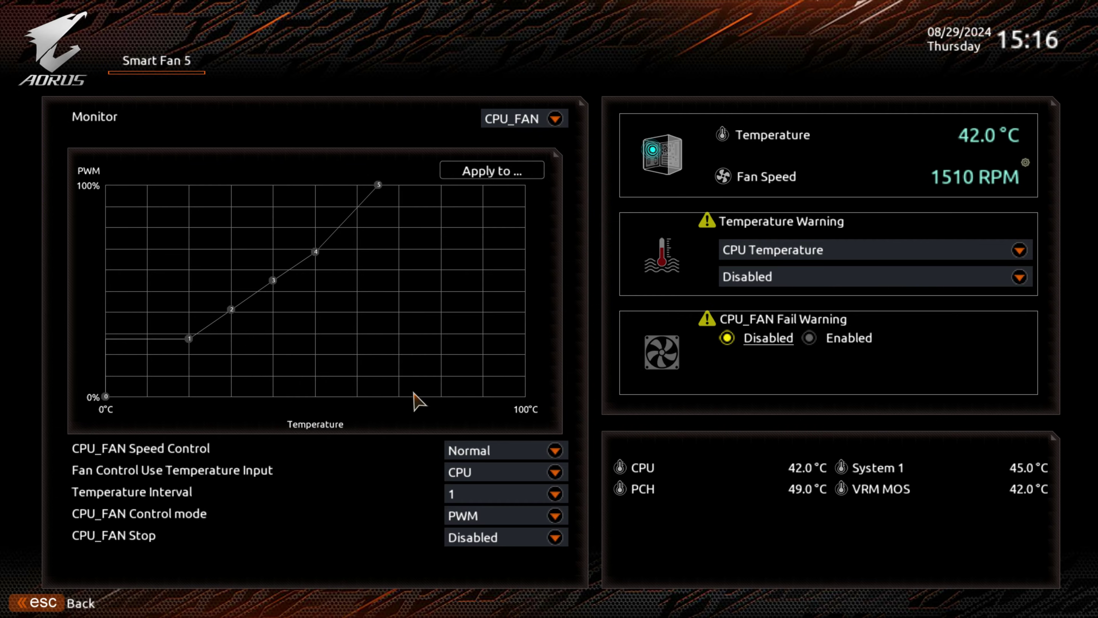
{"action": "left_click", "coordinate": [553, 450]}
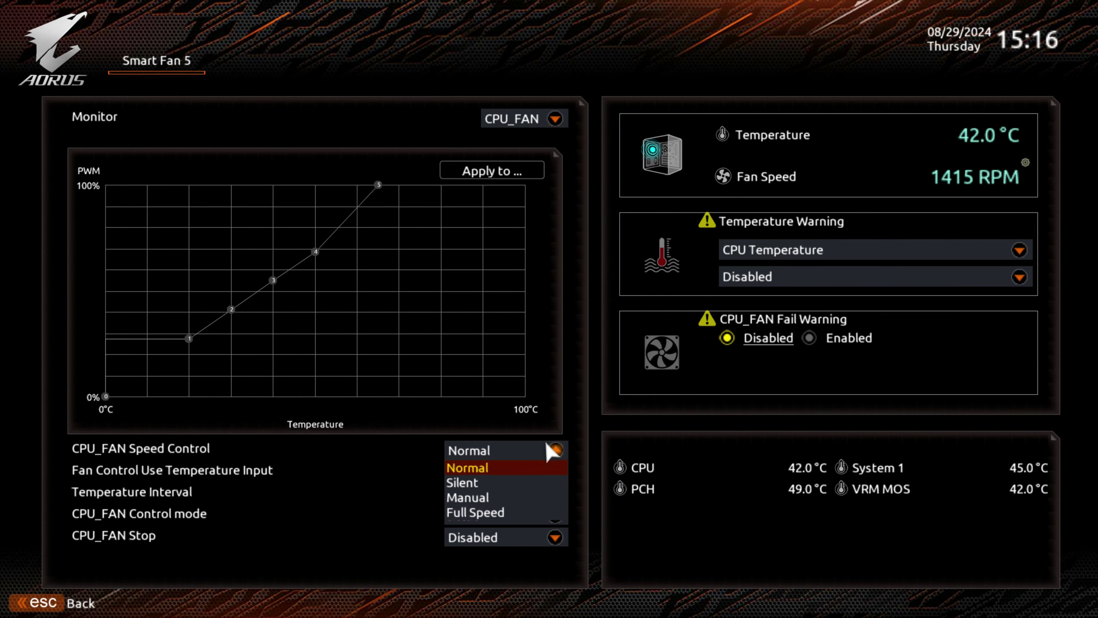
{"action": "left_click", "coordinate": [521, 483]}
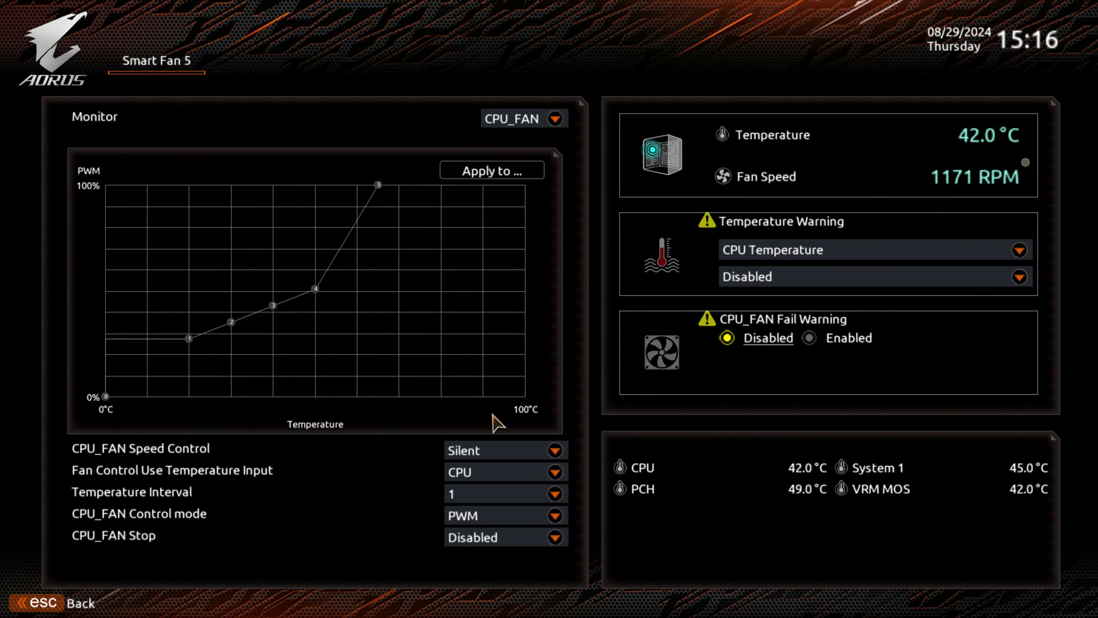
{"action": "left_click", "coordinate": [555, 449]}
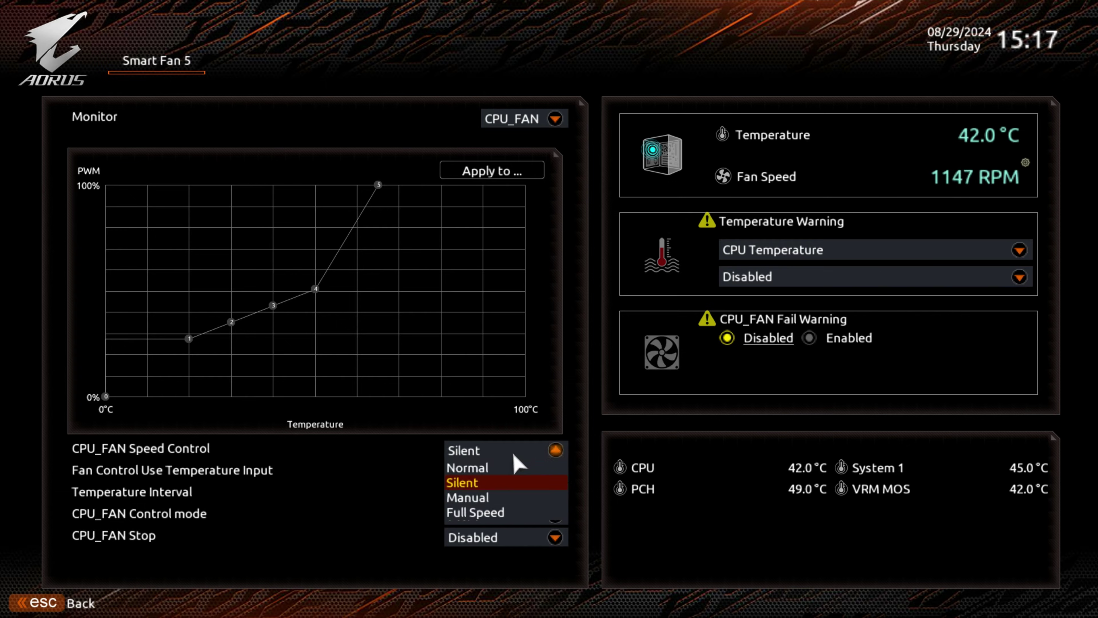
{"action": "left_click", "coordinate": [501, 498]}
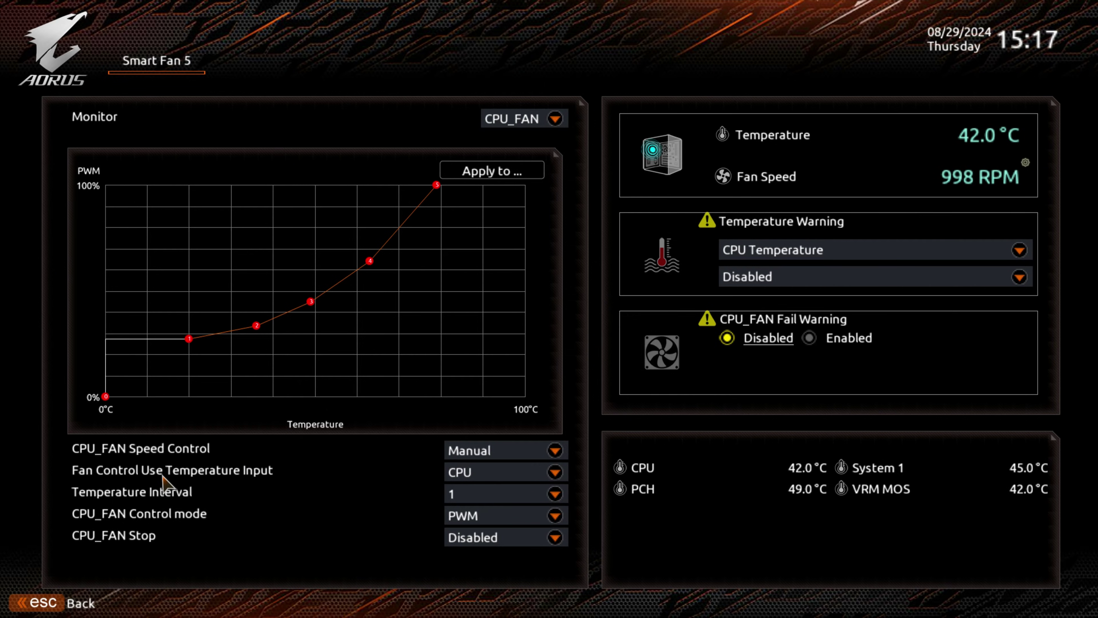
Keep CPU as the CPU_FAN temperature source and the temperature interval at 1
{"action": "left_click", "coordinate": [490, 474]}
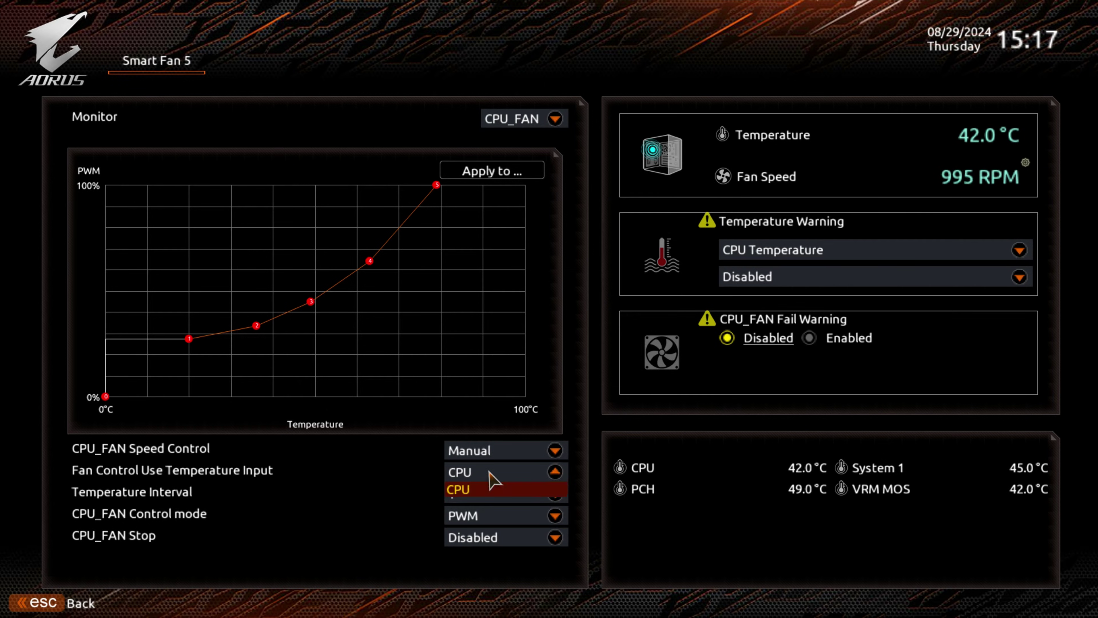
{"action": "left_click", "coordinate": [476, 489]}
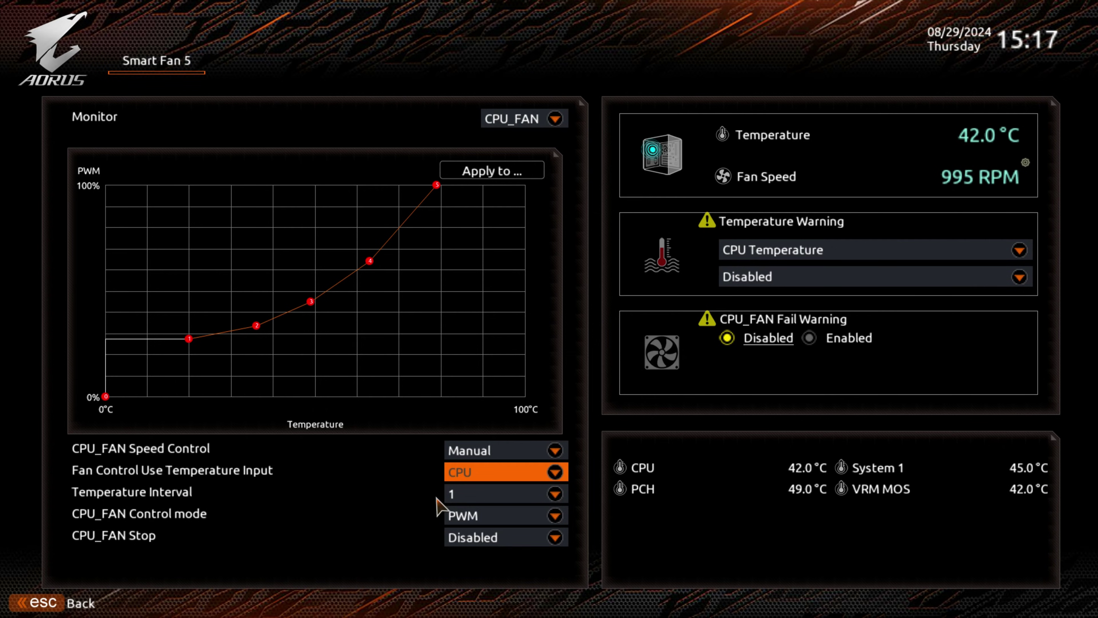
{"action": "left_click", "coordinate": [462, 496]}
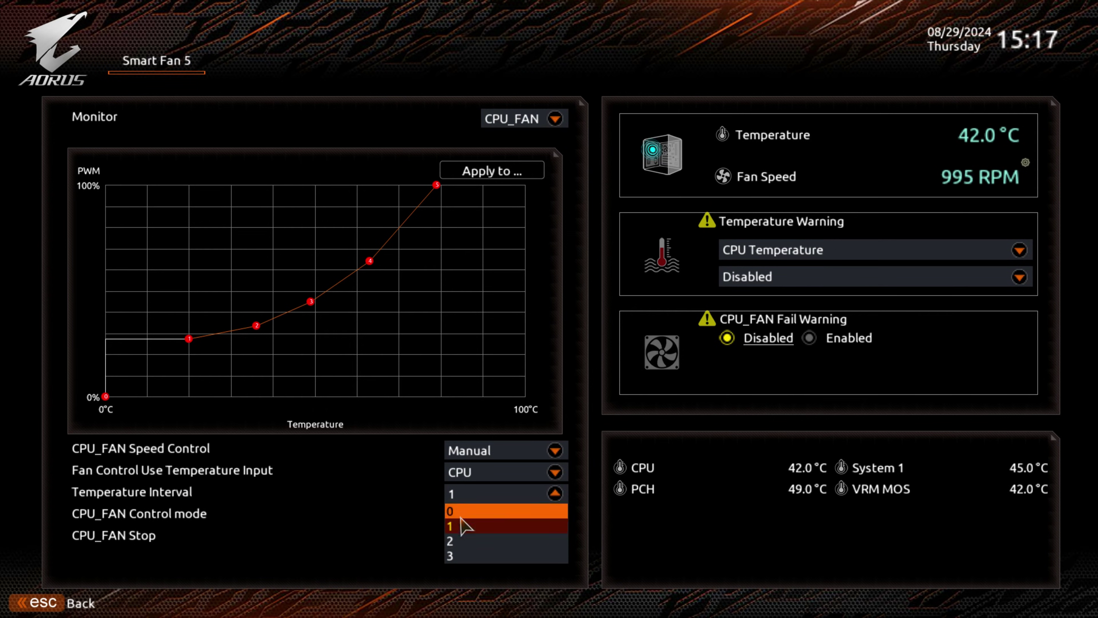
{"action": "left_click", "coordinate": [461, 526]}
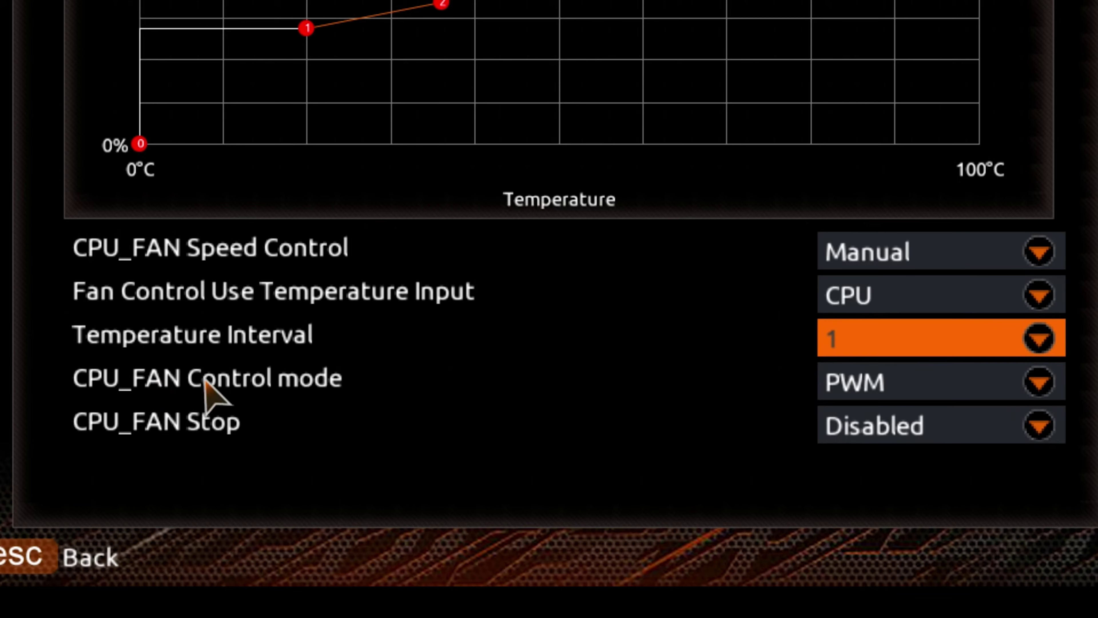
Cycle the CPU_FAN control mode through Voltage and Auto, finally setting it to PWM
{"action": "left_click", "coordinate": [877, 386]}
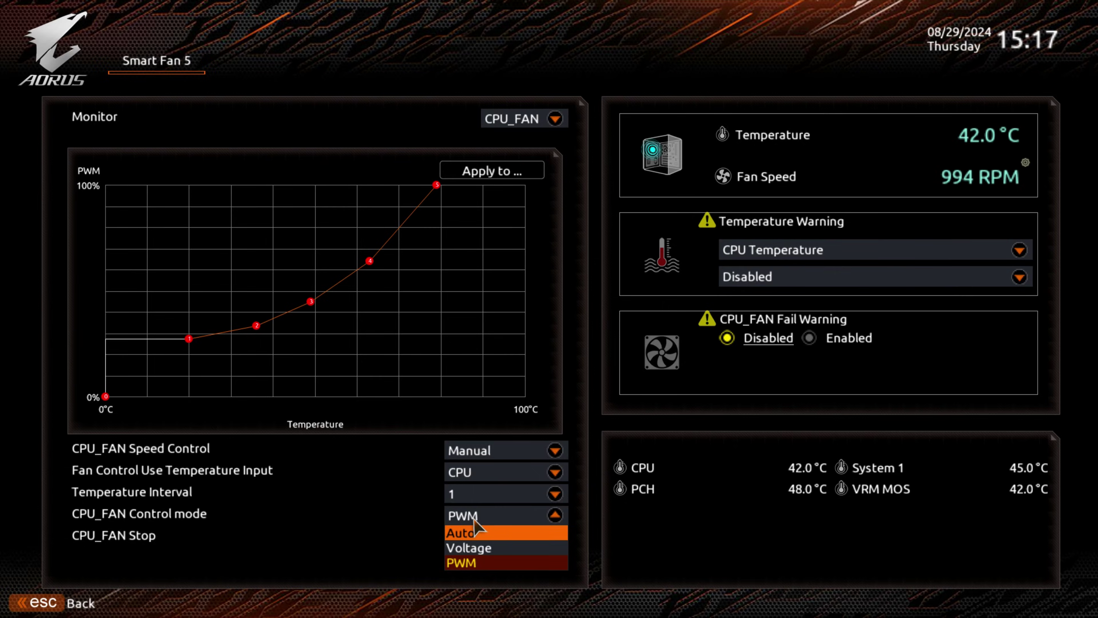
{"action": "left_click", "coordinate": [464, 521]}
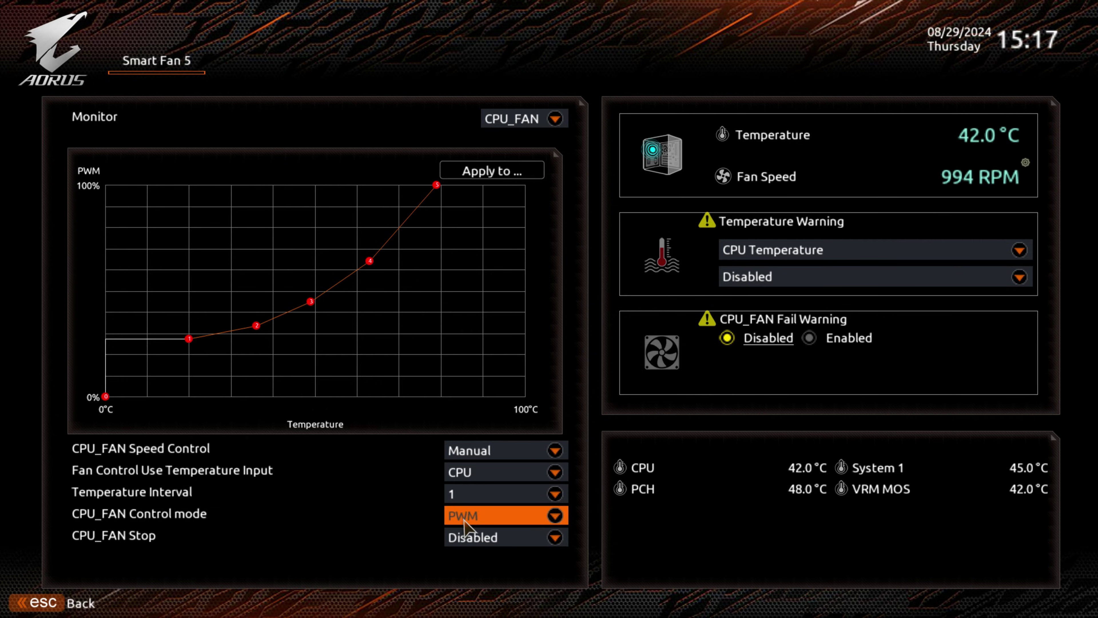
{"action": "left_click", "coordinate": [485, 521]}
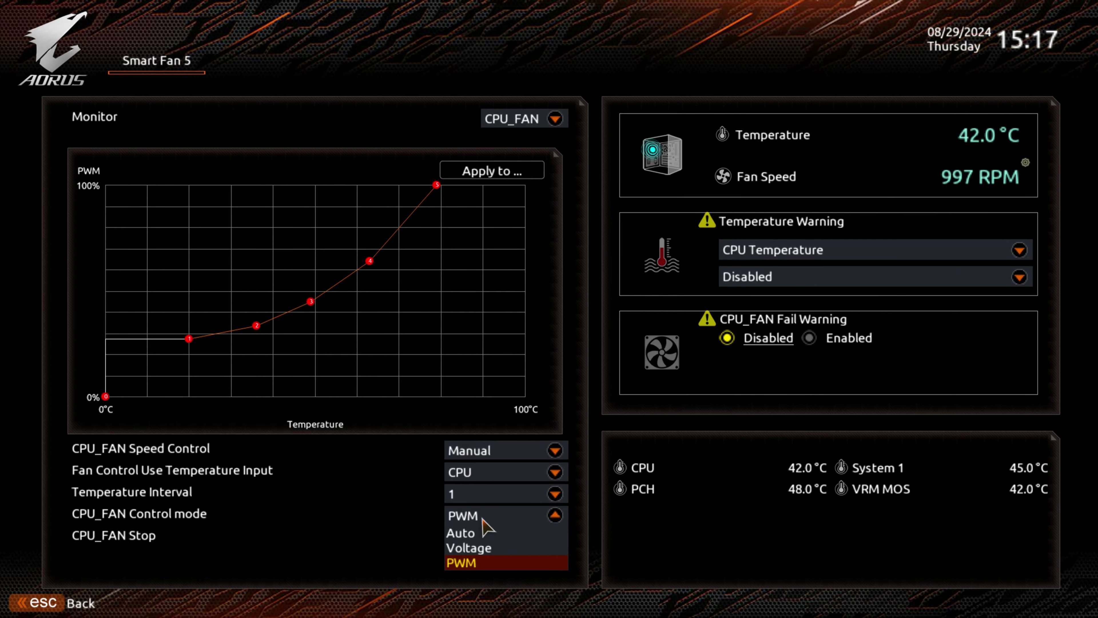
{"action": "left_click", "coordinate": [475, 546]}
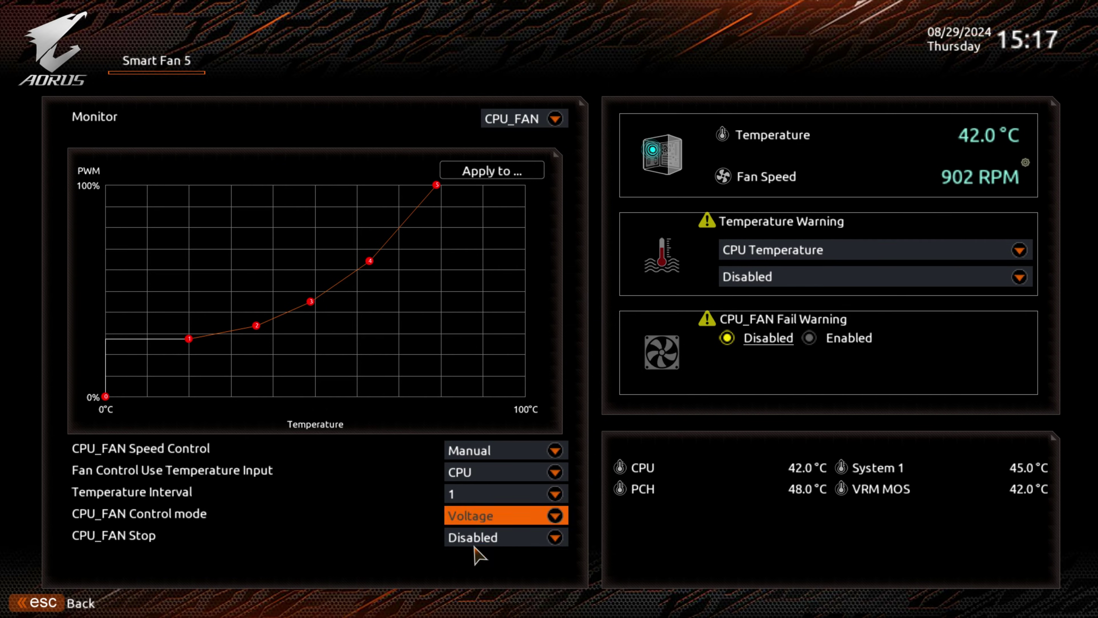
{"action": "left_click", "coordinate": [470, 517]}
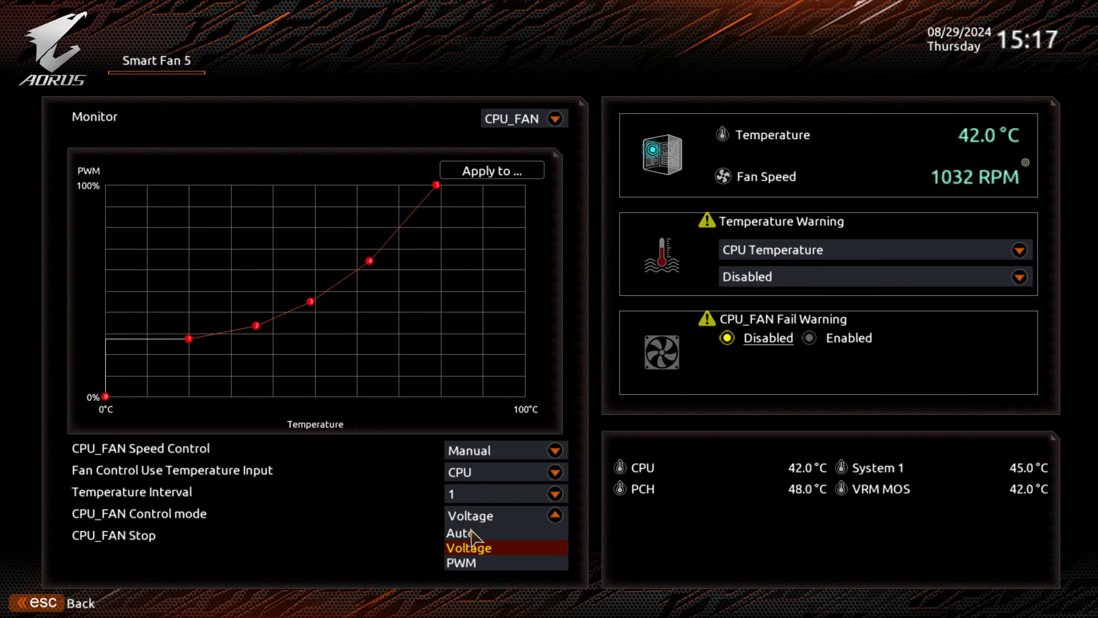
{"action": "left_click", "coordinate": [466, 533]}
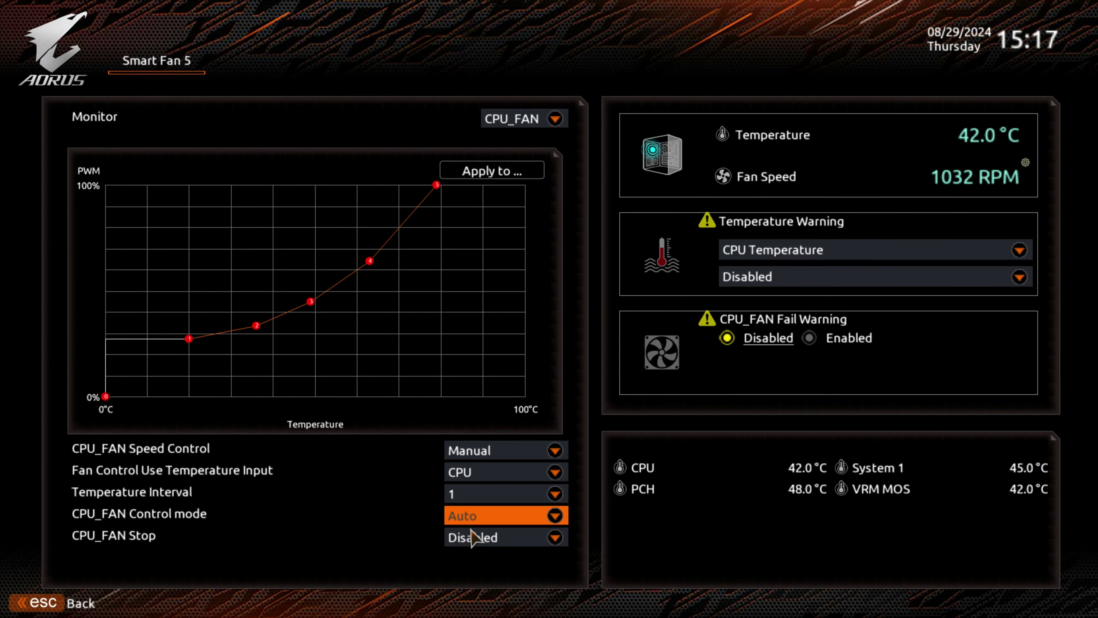
{"action": "left_click", "coordinate": [472, 517]}
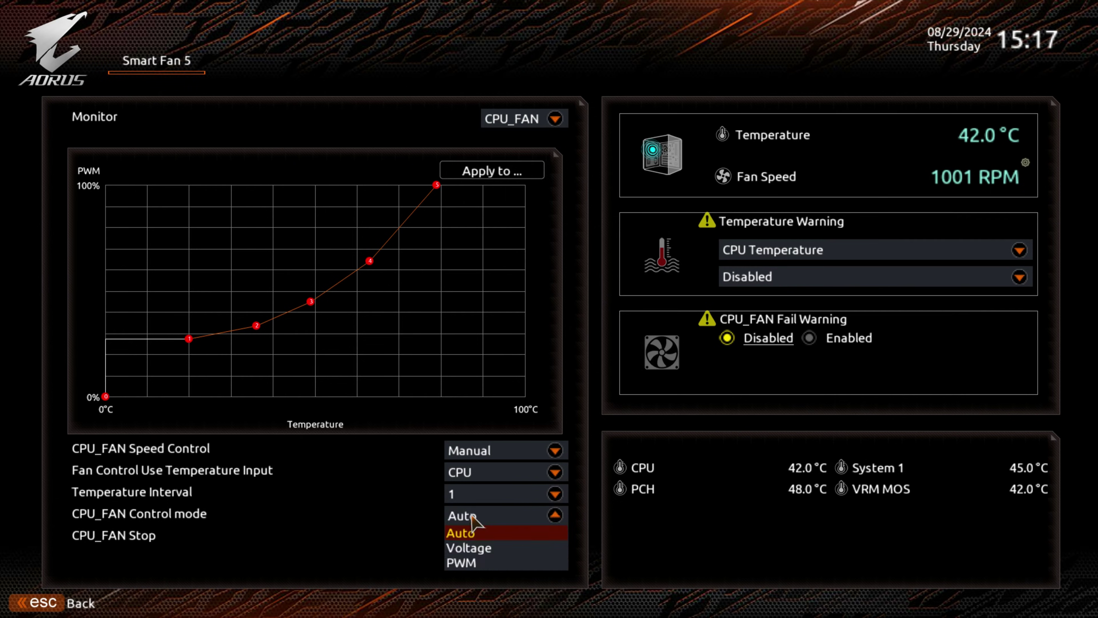
{"action": "left_click", "coordinate": [473, 562]}
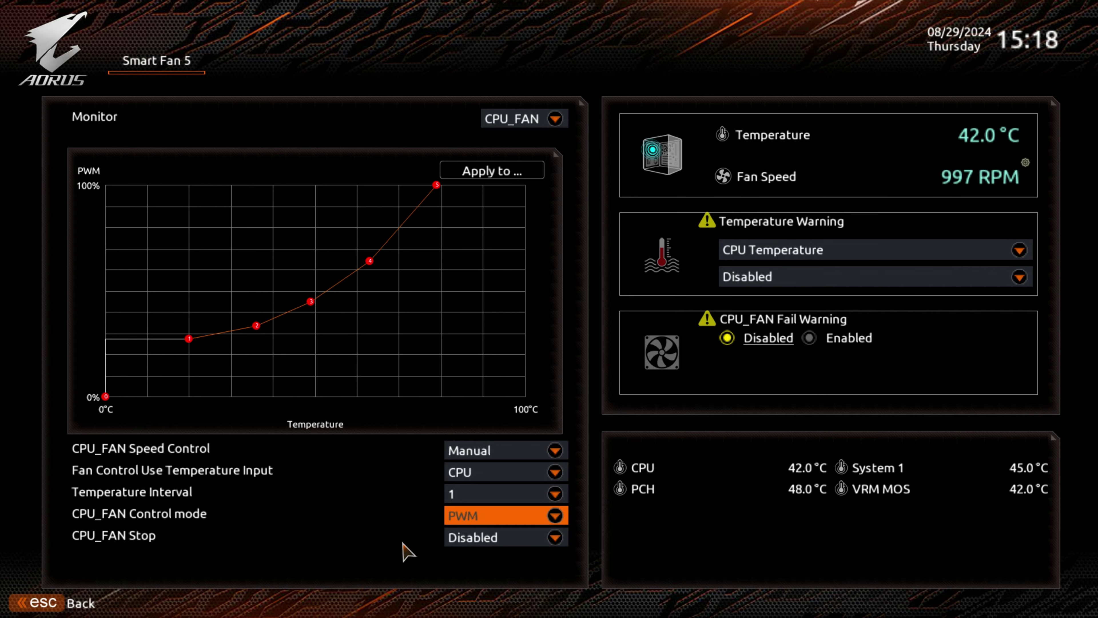
{"action": "left_click", "coordinate": [472, 542]}
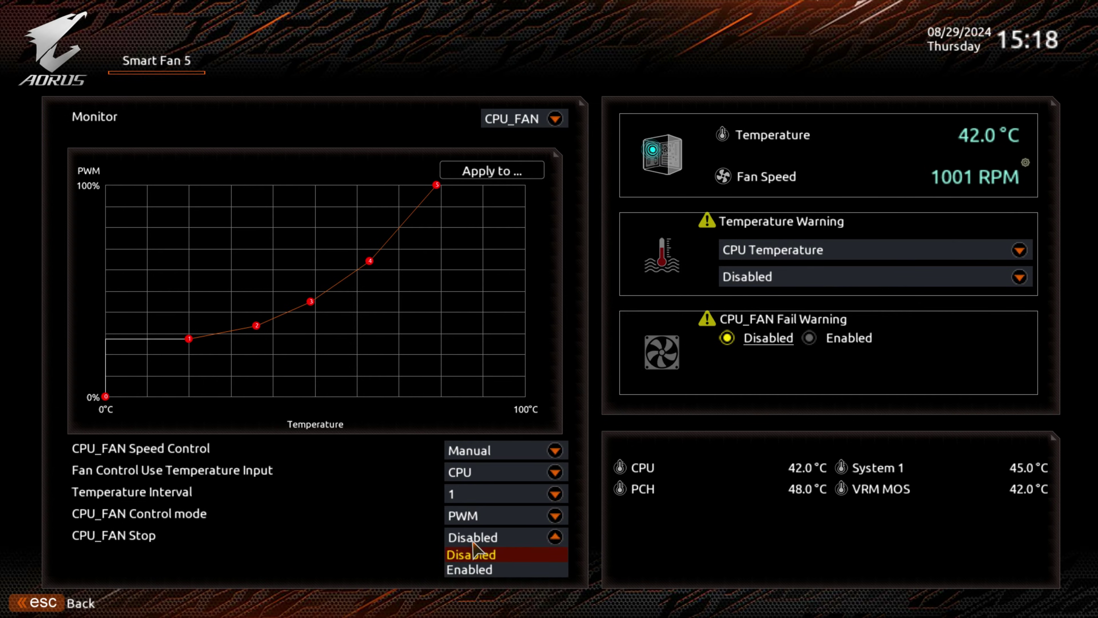
{"action": "left_click", "coordinate": [470, 558]}
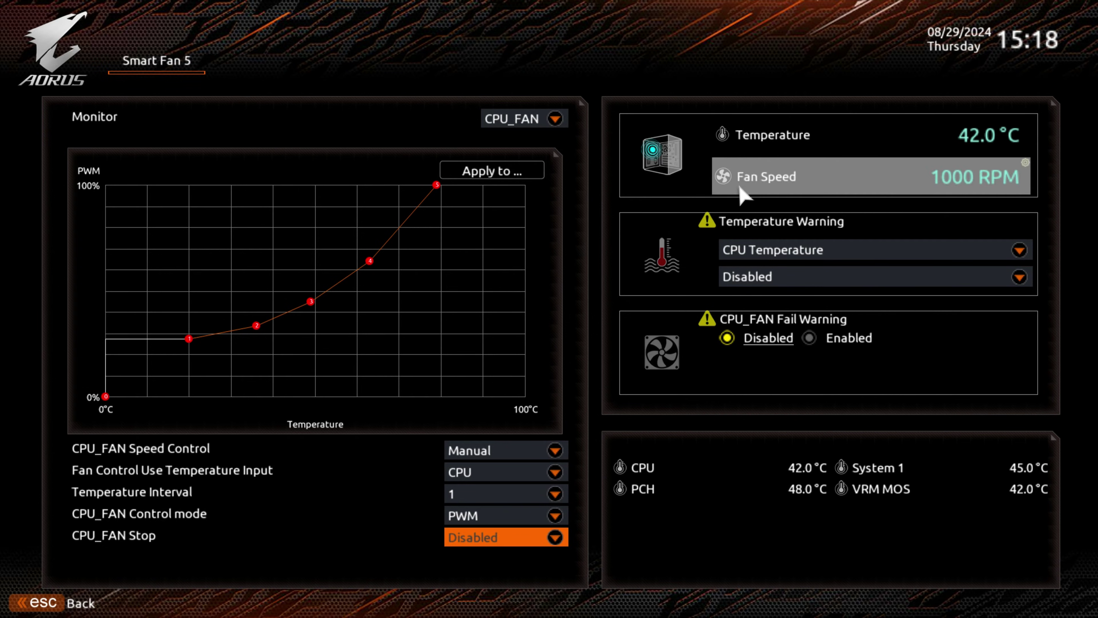
{"action": "left_click", "coordinate": [783, 251]}
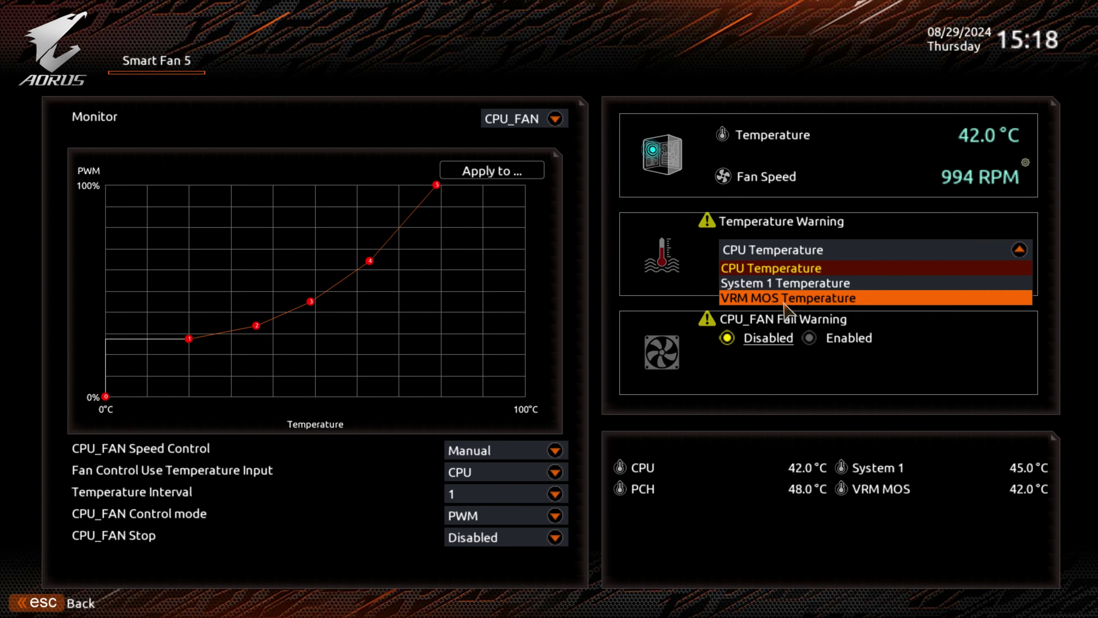
{"action": "left_click", "coordinate": [782, 272]}
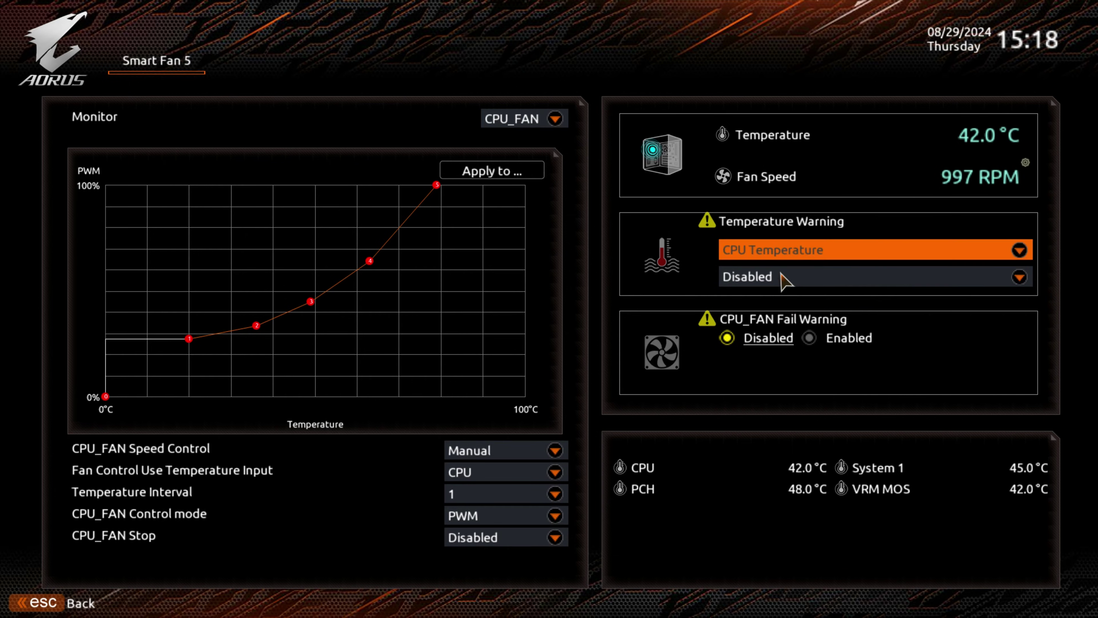
{"action": "left_click", "coordinate": [786, 286]}
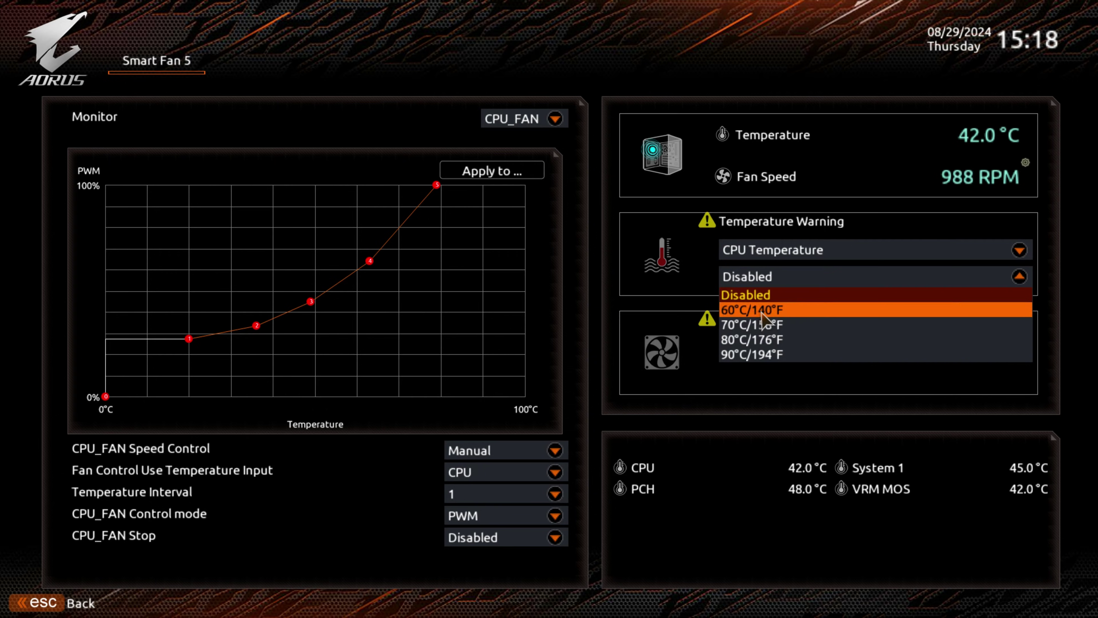
{"action": "left_click", "coordinate": [703, 299]}
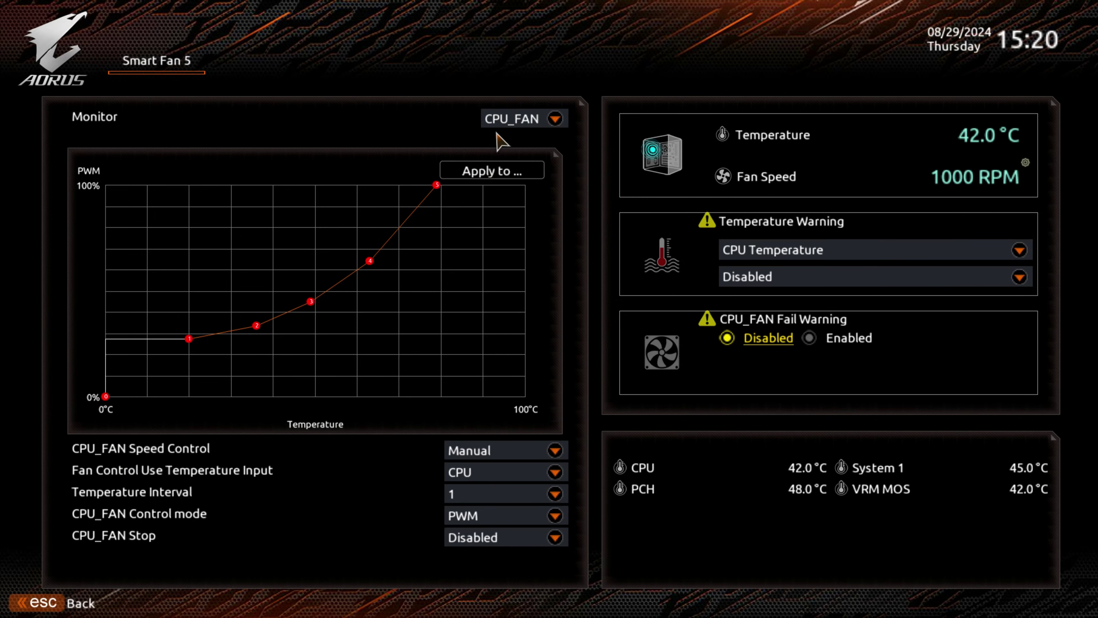
Set SYS_FAN1's temperature input to CPU, then switch the monitored fan back to CPU_FAN
{"action": "left_click", "coordinate": [554, 117]}
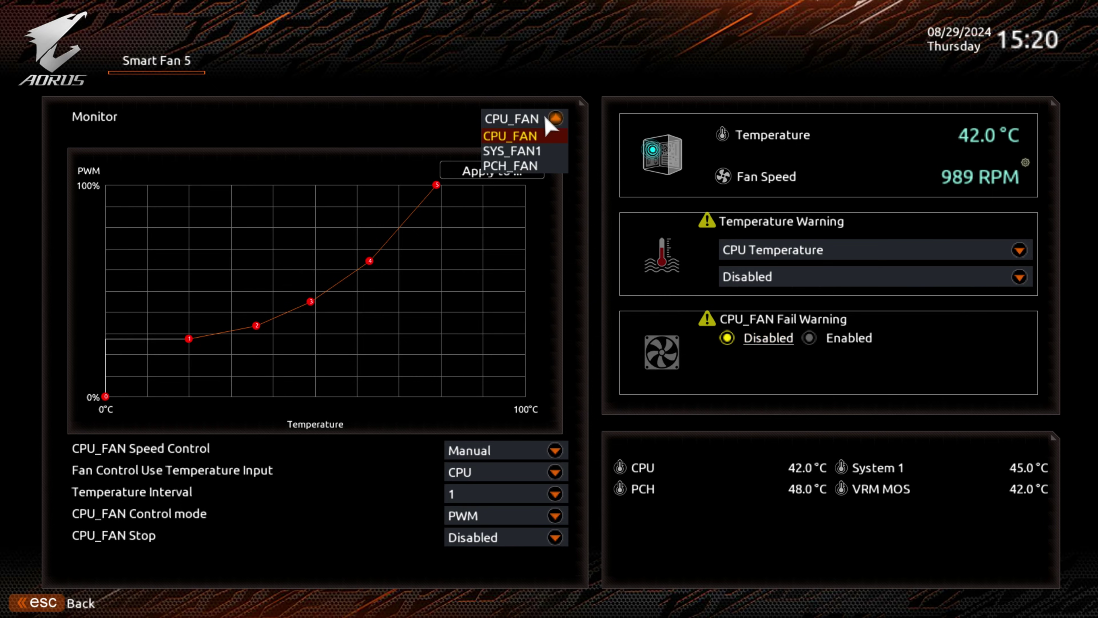
{"action": "left_click", "coordinate": [537, 150]}
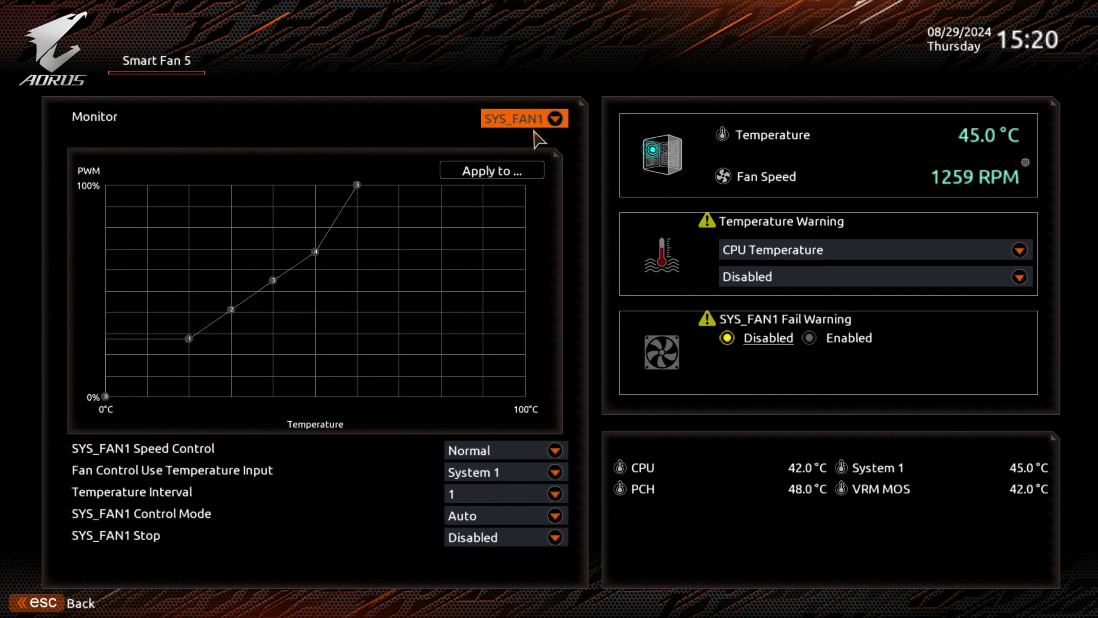
{"action": "left_click", "coordinate": [483, 473]}
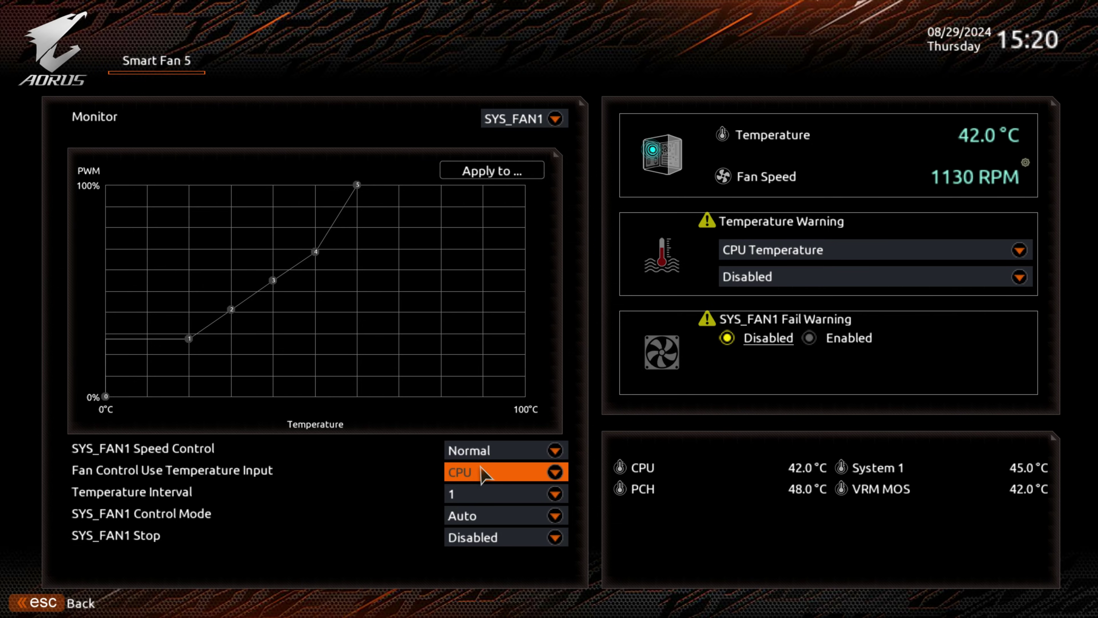
{"action": "left_click", "coordinate": [517, 118]}
{"action": "left_click", "coordinate": [511, 131]}
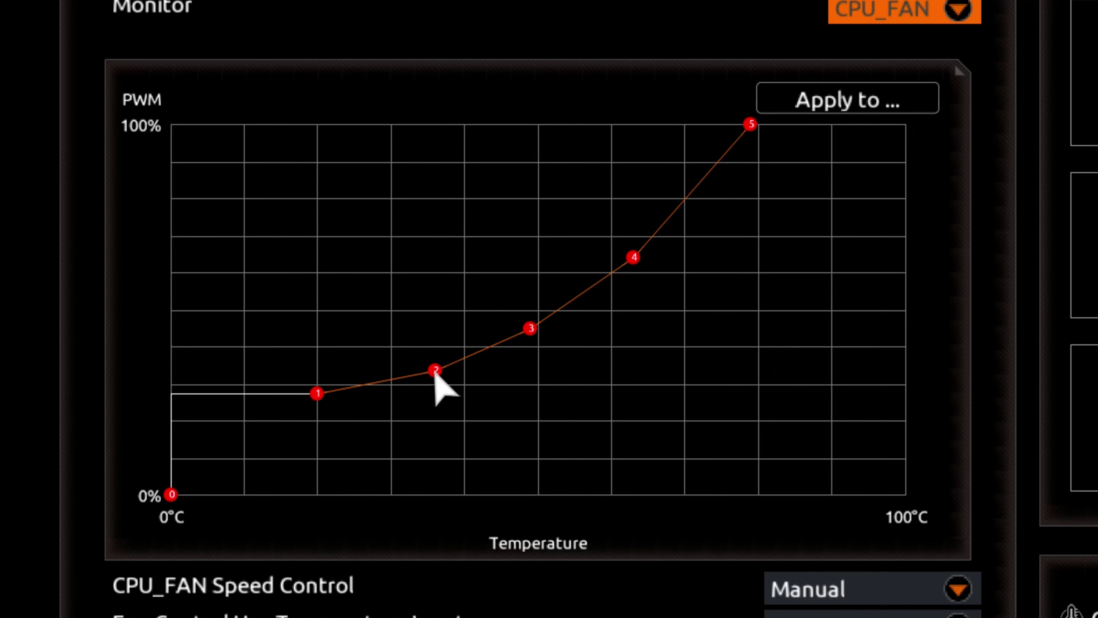
Rough out the CPU_FAN curve: points at 38°C, 53°C/40%, 65°C/50%, full speed at 88°C
{"action": "left_click_drag", "start_coordinate": [257, 325], "coordinate": [267, 325]}
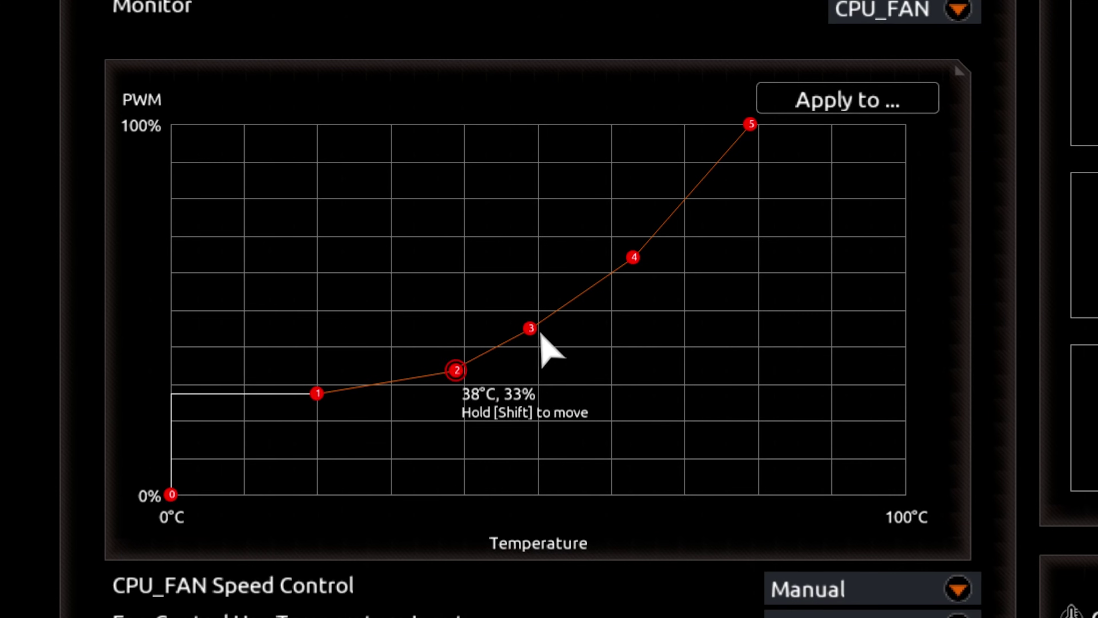
{"action": "left_click_drag", "start_coordinate": [532, 328], "coordinate": [572, 352]}
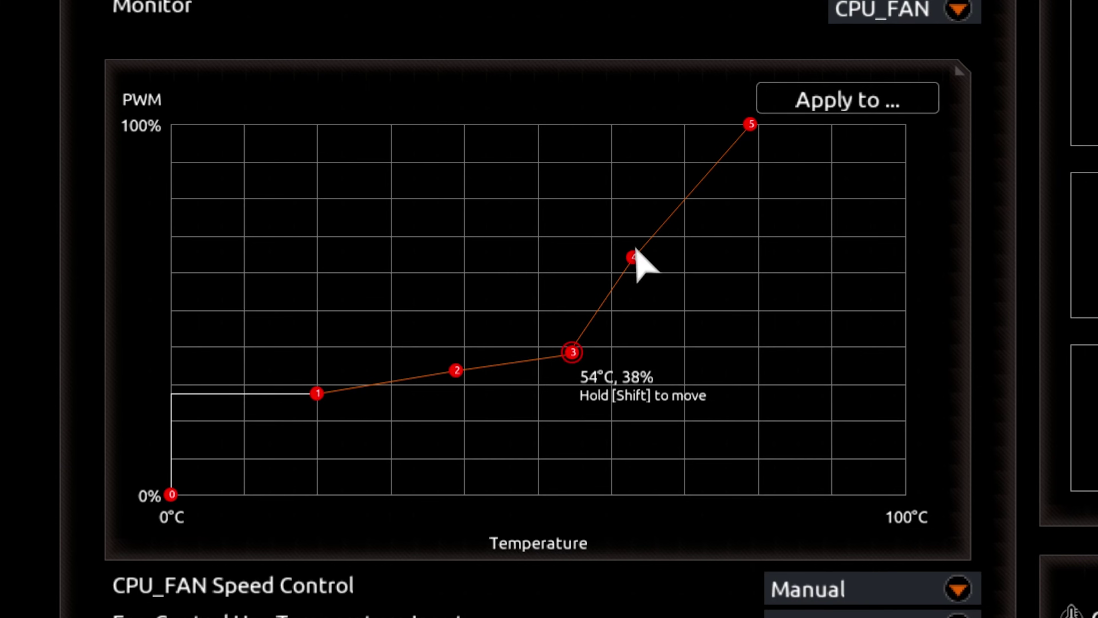
{"action": "left_click_drag", "start_coordinate": [634, 255], "coordinate": [654, 308]}
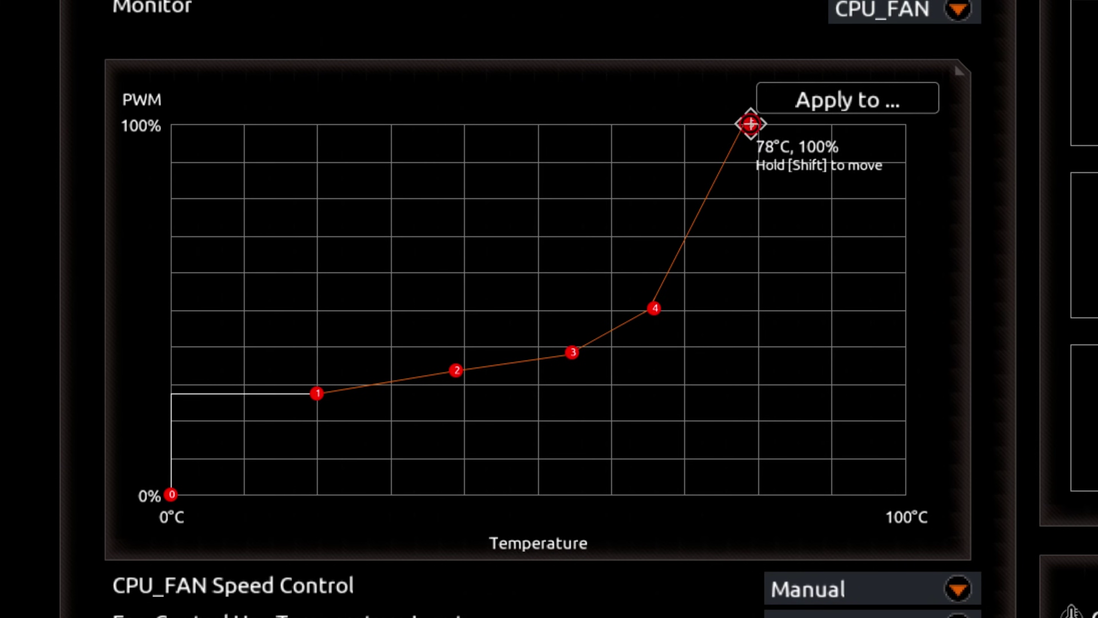
{"action": "left_click_drag", "start_coordinate": [750, 124], "coordinate": [817, 124]}
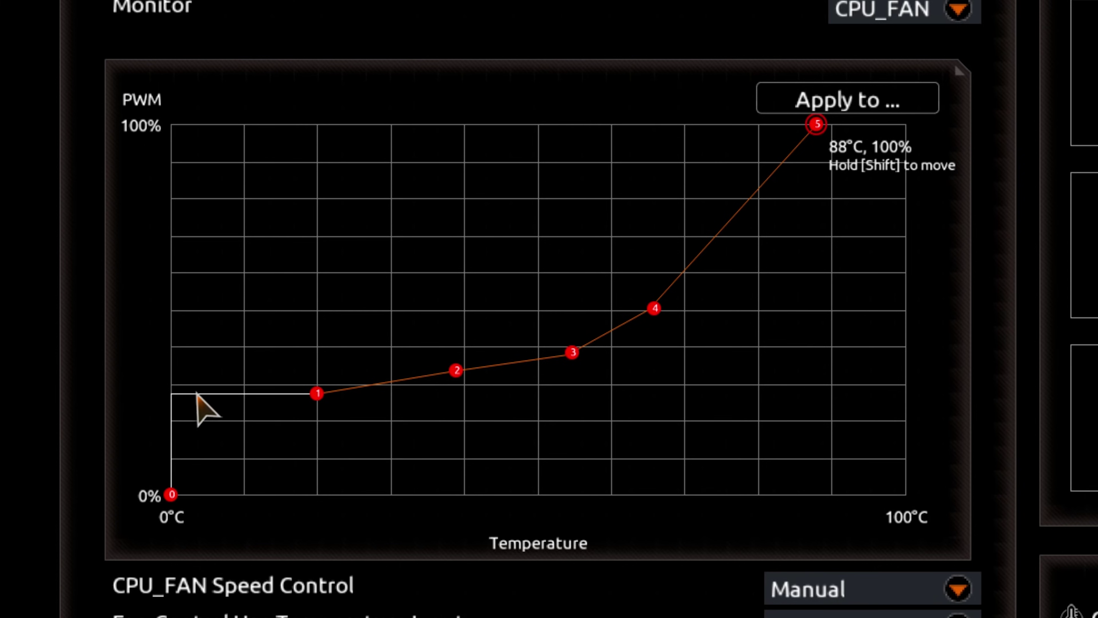
Lower the CPU_FAN curve's low end: point 2 to 40°C/18%, point 3 58°C/29%, point 4 76°C/48%
{"action": "left_click_drag", "start_coordinate": [315, 395], "coordinate": [318, 443]}
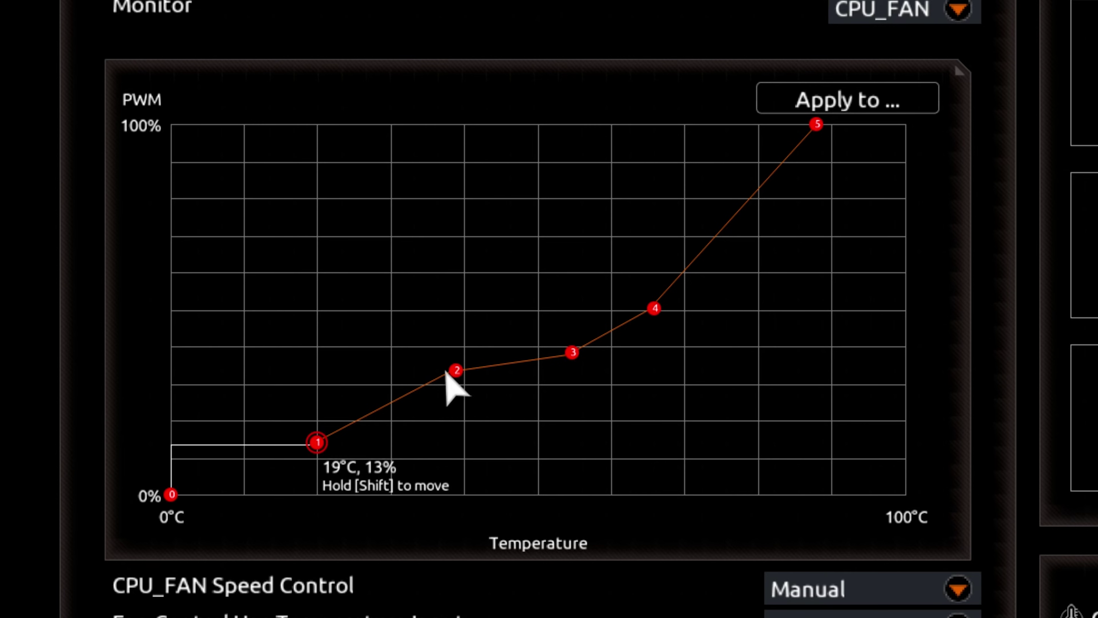
{"action": "left_click_drag", "start_coordinate": [456, 370], "coordinate": [468, 414]}
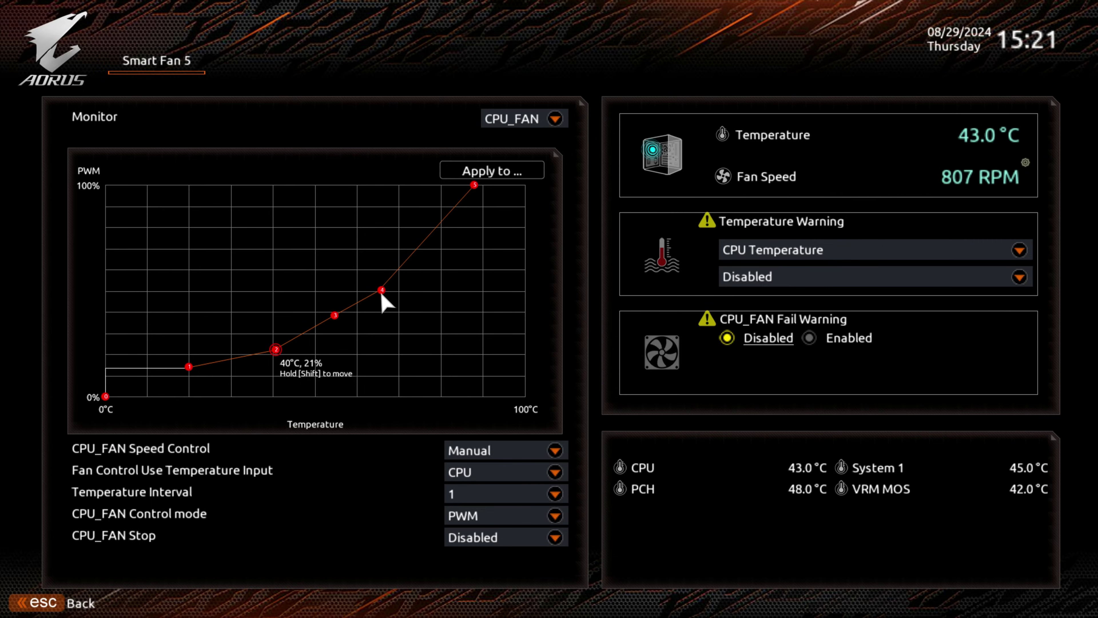
{"action": "left_click_drag", "start_coordinate": [654, 308], "coordinate": [655, 317]}
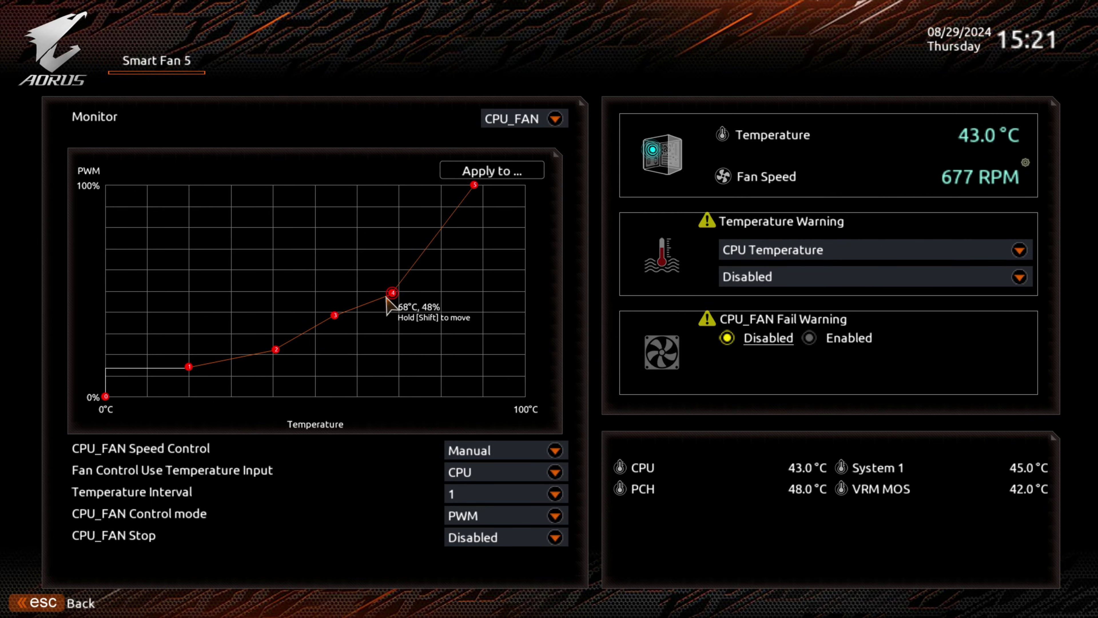
{"action": "left_click_drag", "start_coordinate": [334, 315], "coordinate": [344, 328]}
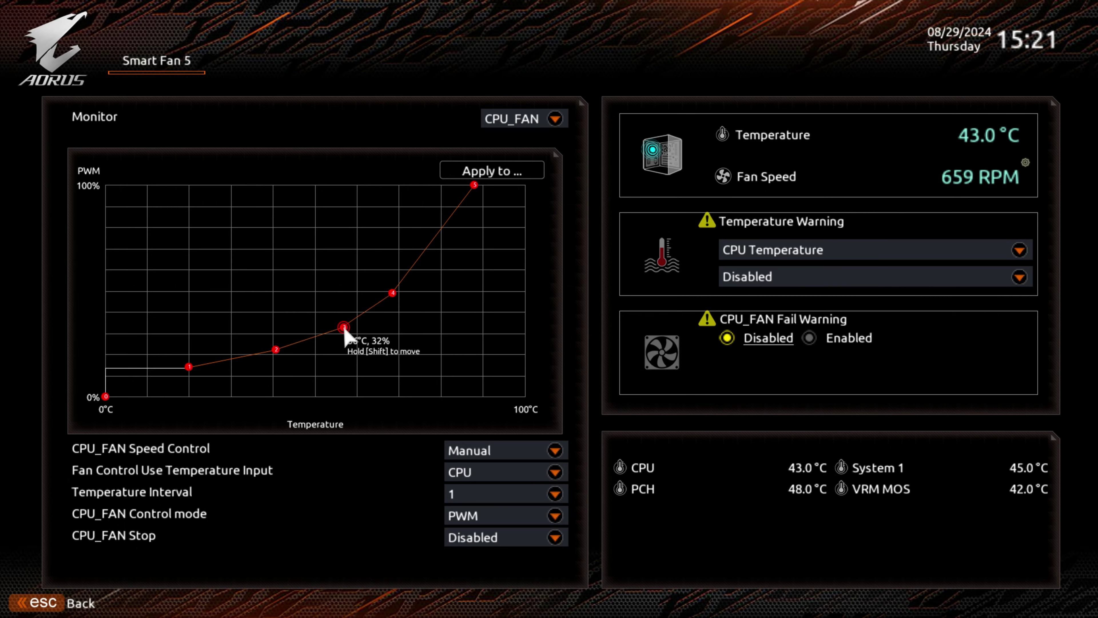
{"action": "left_click_drag", "start_coordinate": [388, 292], "coordinate": [428, 294]}
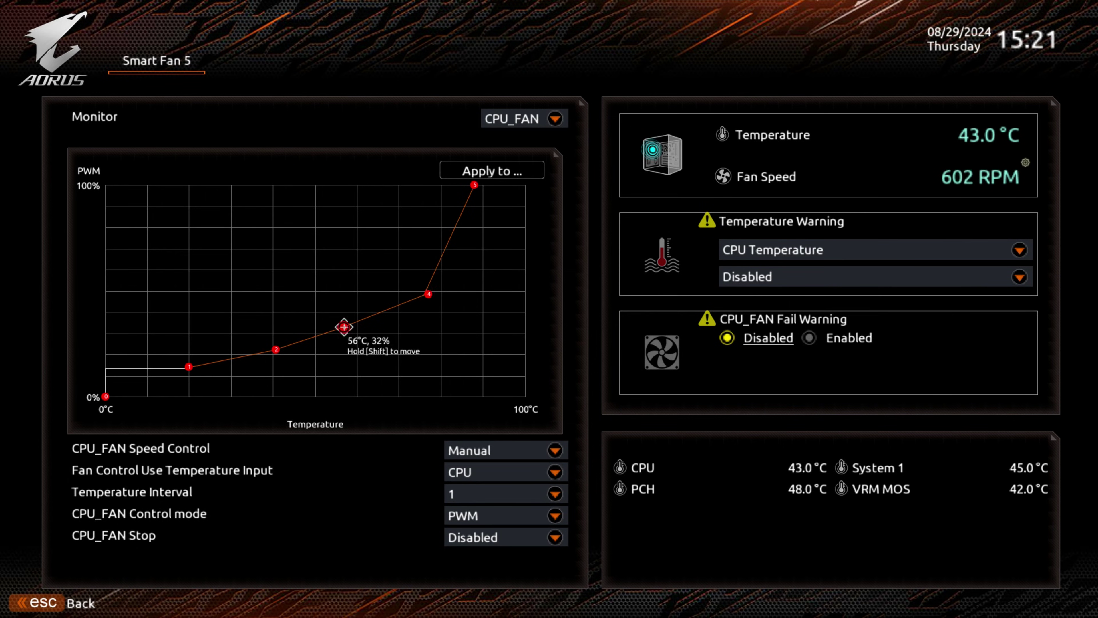
{"action": "left_click_drag", "start_coordinate": [344, 327], "coordinate": [350, 334]}
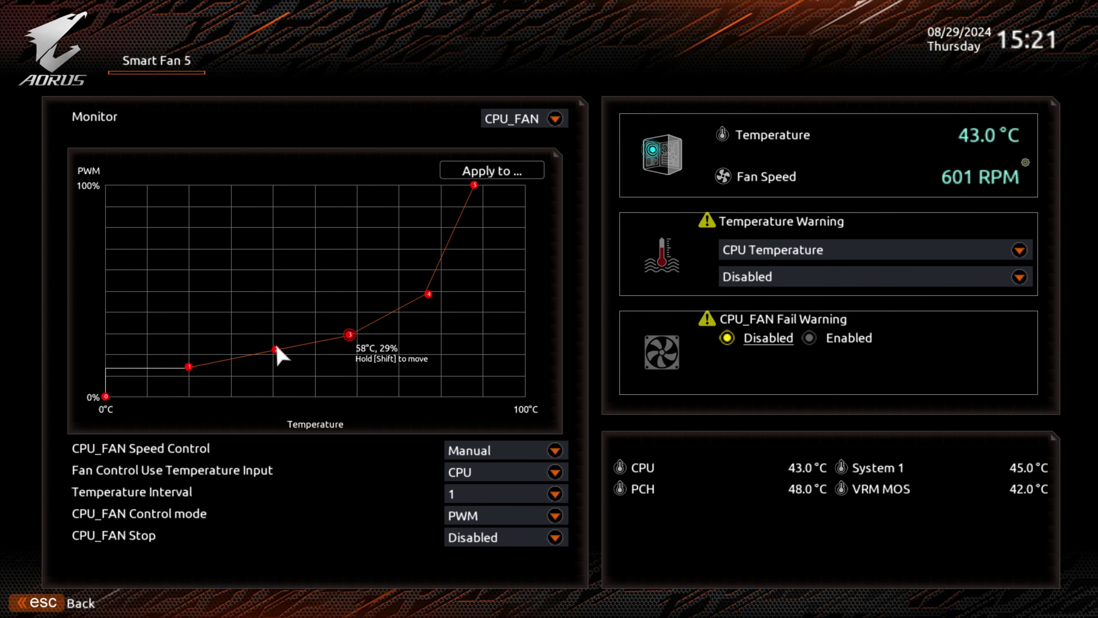
{"action": "left_click_drag", "start_coordinate": [276, 348], "coordinate": [276, 355]}
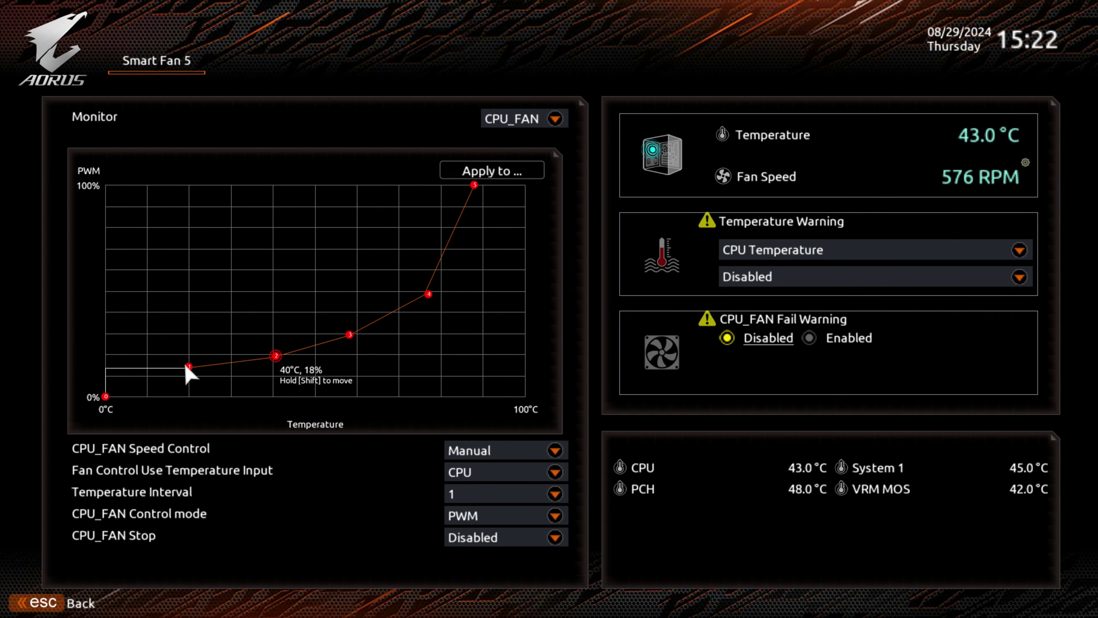
Set CPU_FAN points to 20°C/18%, 52°C/38% and 63°C/65% for a steep climb
{"action": "left_click_drag", "start_coordinate": [188, 367], "coordinate": [189, 356]}
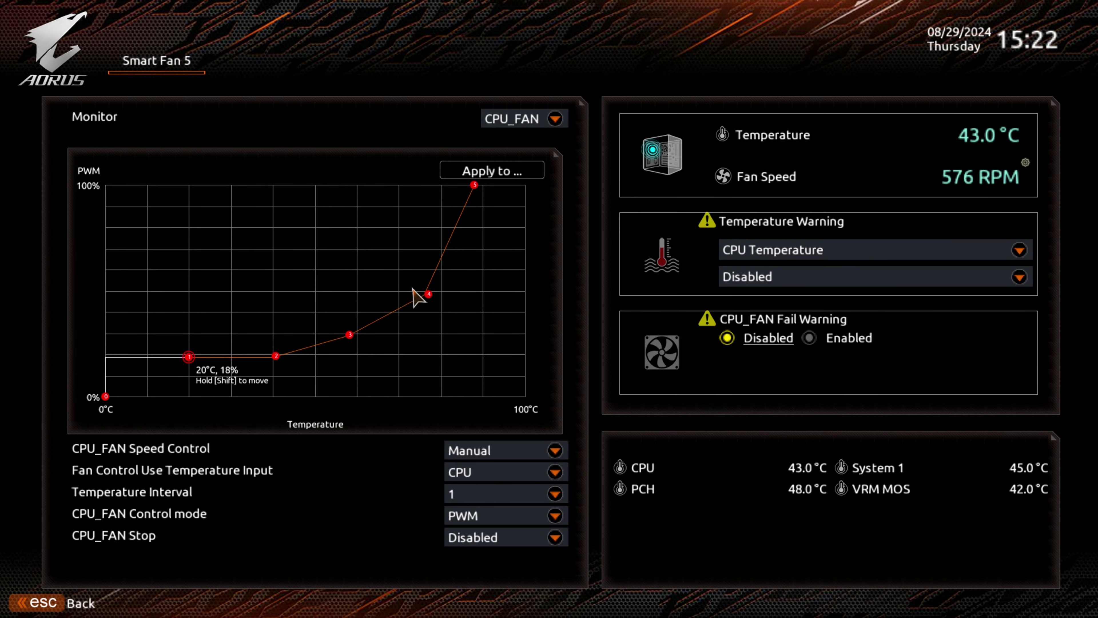
{"action": "left_click_drag", "start_coordinate": [429, 294], "coordinate": [370, 258]}
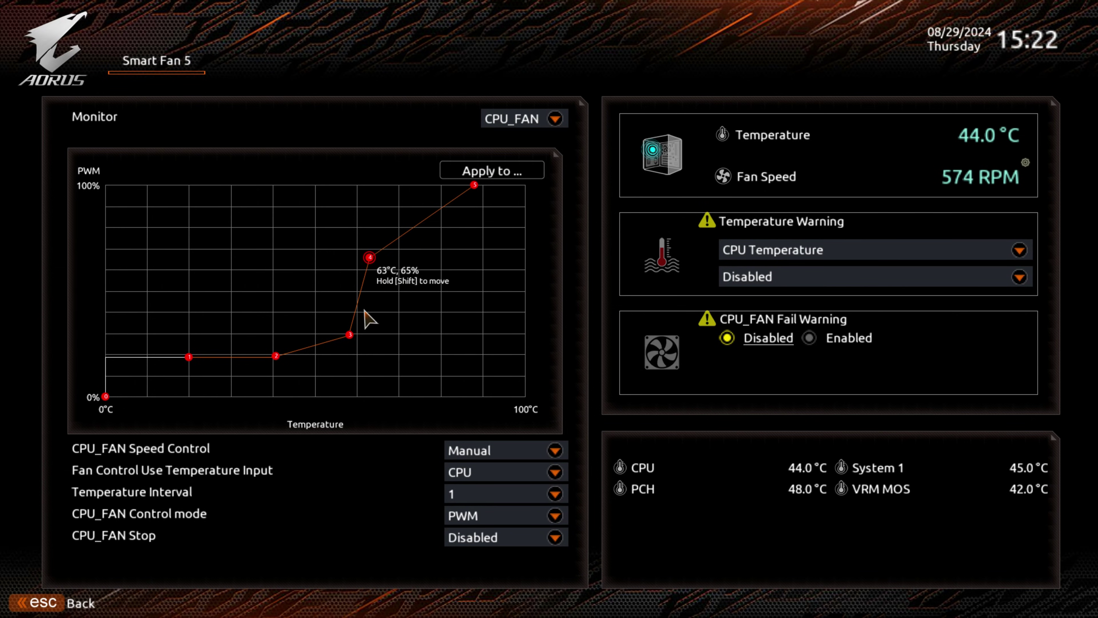
{"action": "left_click_drag", "start_coordinate": [350, 334], "coordinate": [320, 370]}
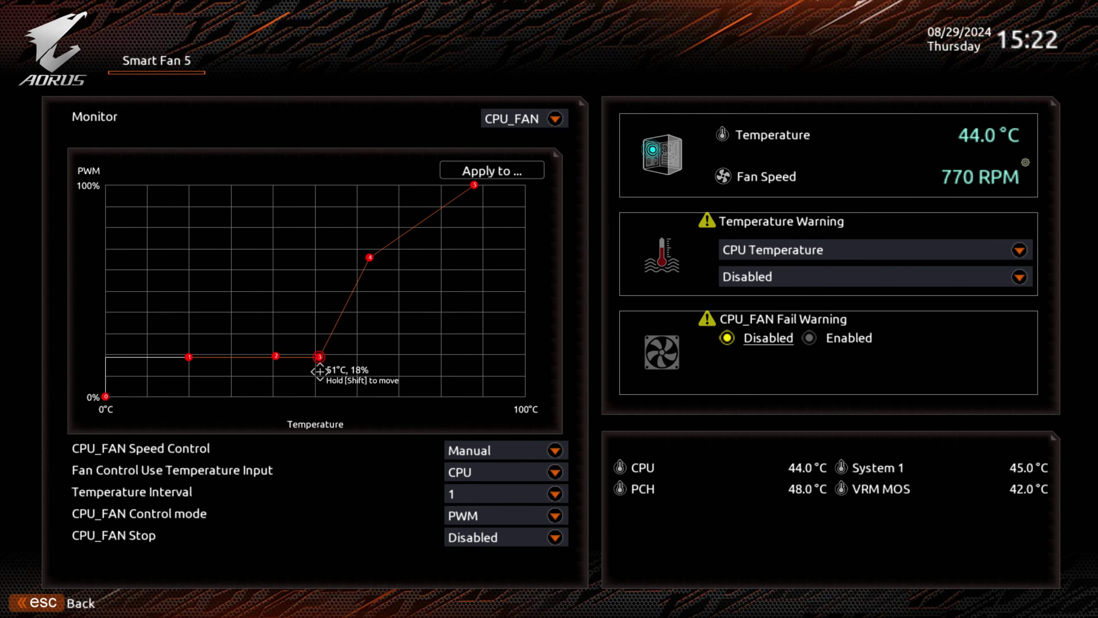
{"action": "left_click", "coordinate": [276, 357]}
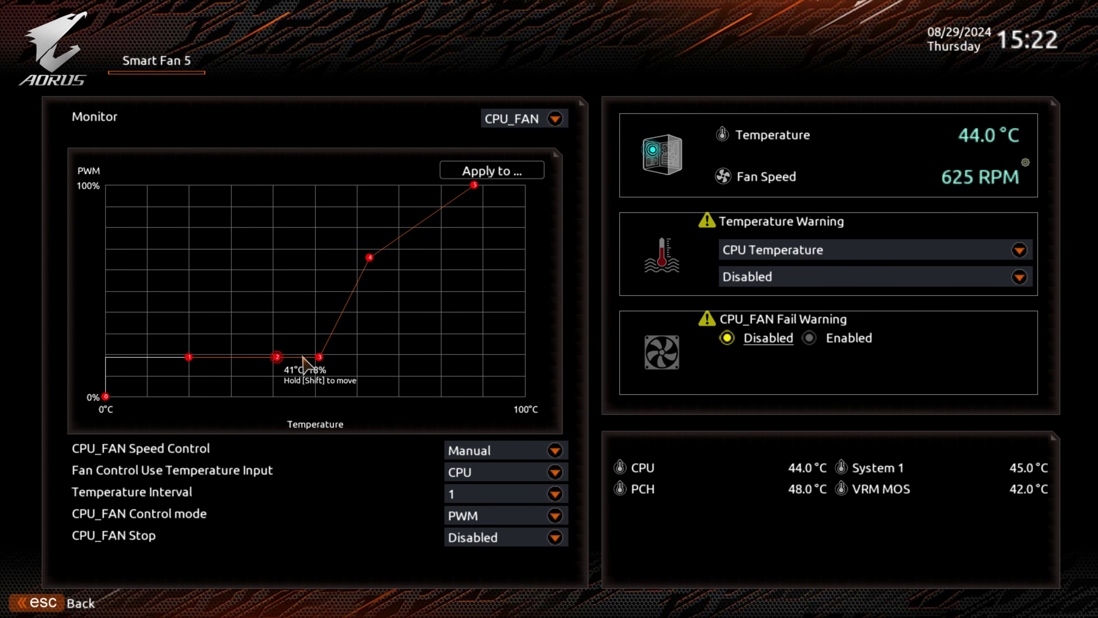
{"action": "left_click_drag", "start_coordinate": [318, 357], "coordinate": [325, 316]}
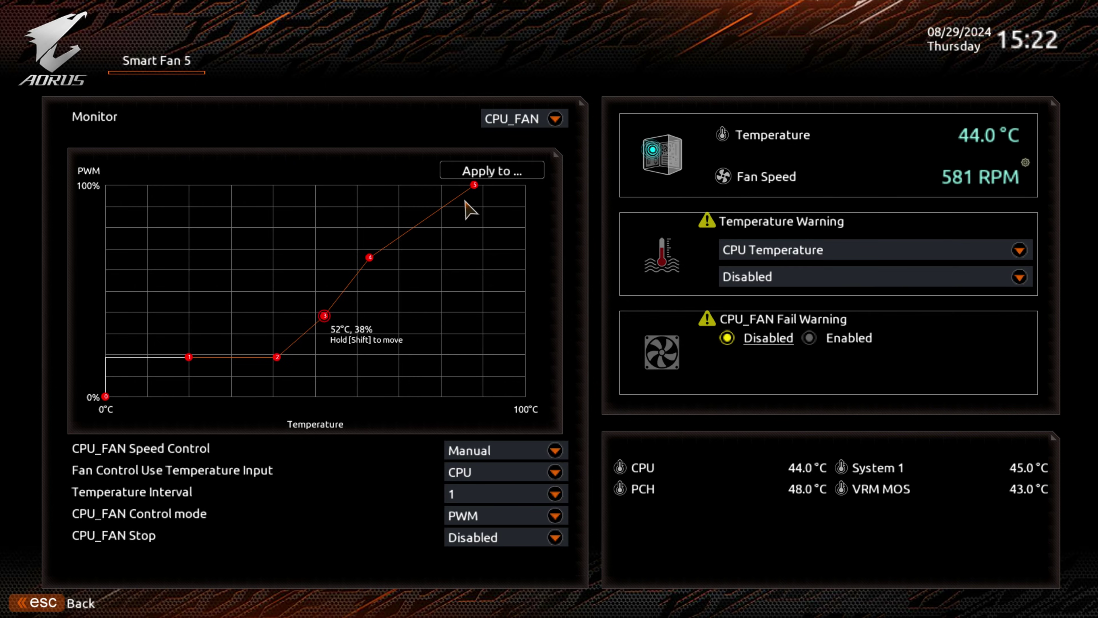
Set the CPU_FAN curve to 100% at 75°C, 65°C/64%, 54°C/38%, 36°C/32% and 19°C/30%
{"action": "left_click_drag", "start_coordinate": [474, 186], "coordinate": [420, 183]}
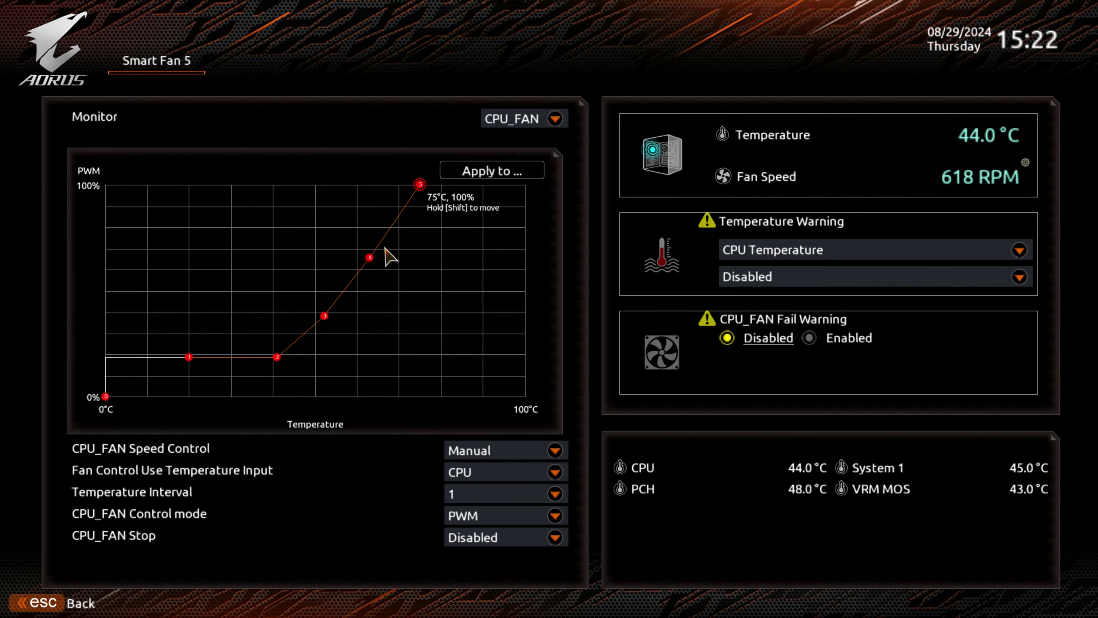
{"action": "left_click_drag", "start_coordinate": [369, 258], "coordinate": [382, 259]}
{"action": "left_click_drag", "start_coordinate": [324, 315], "coordinate": [332, 315]}
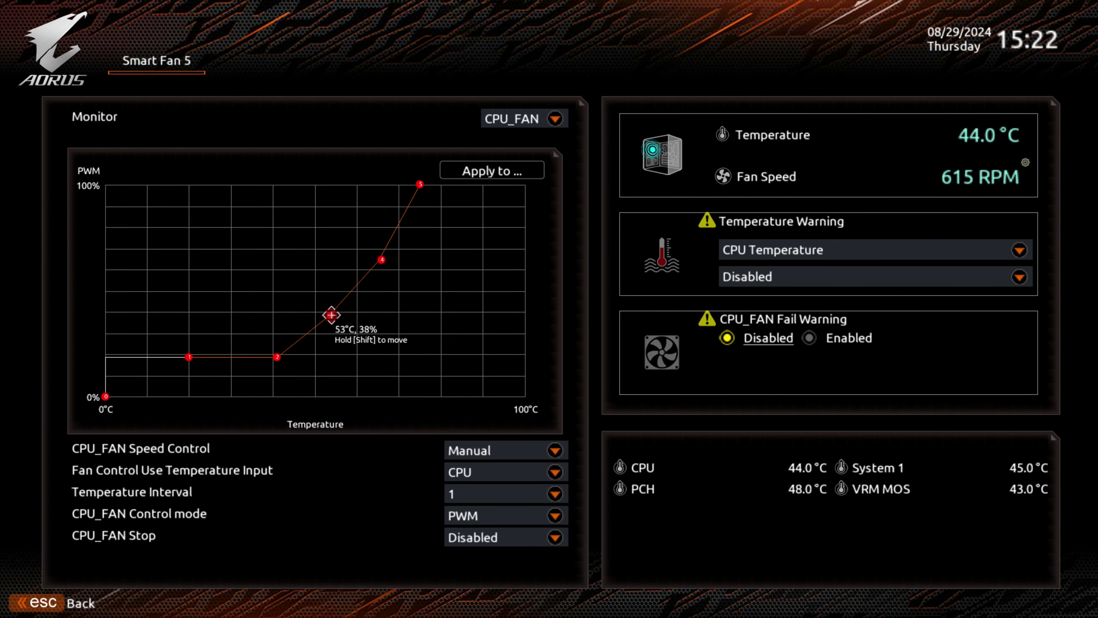
{"action": "left_click_drag", "start_coordinate": [275, 354], "coordinate": [254, 336]}
{"action": "left_click_drag", "start_coordinate": [189, 357], "coordinate": [189, 331]}
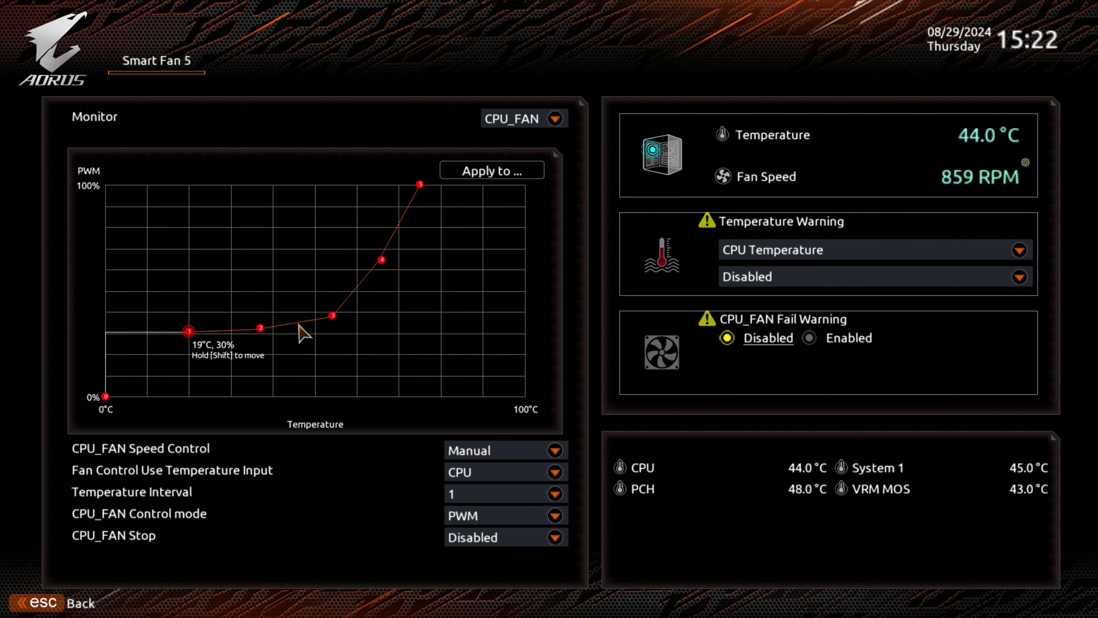
{"action": "left_click", "coordinate": [331, 317]}
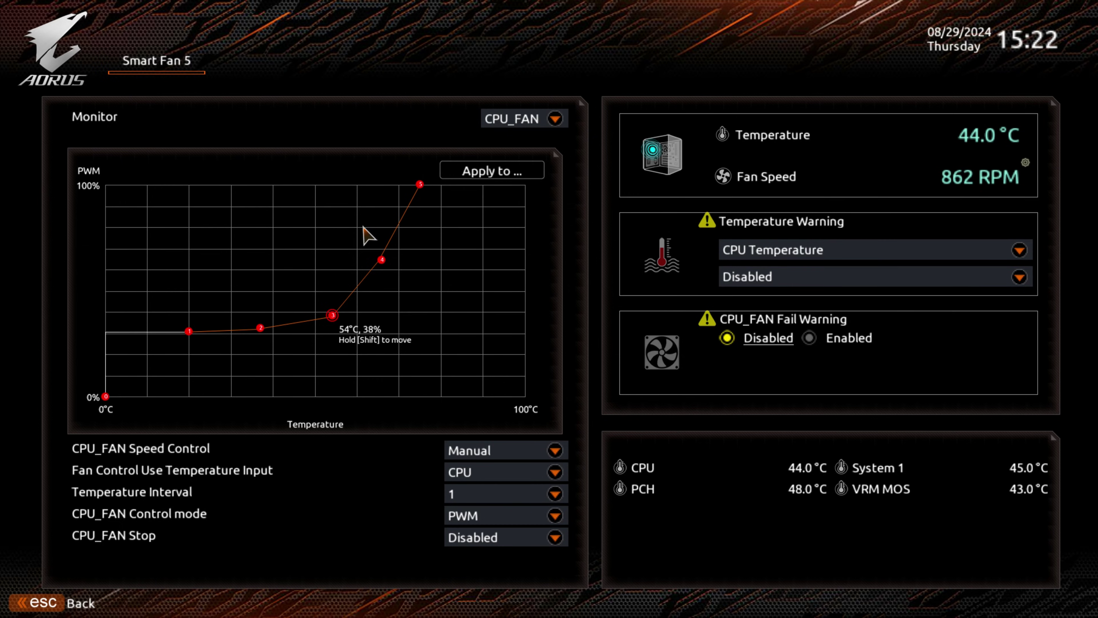
{"action": "left_click", "coordinate": [509, 126]}
Select SYS_FAN1 and set its speed control to Manual
{"action": "left_click", "coordinate": [513, 151]}
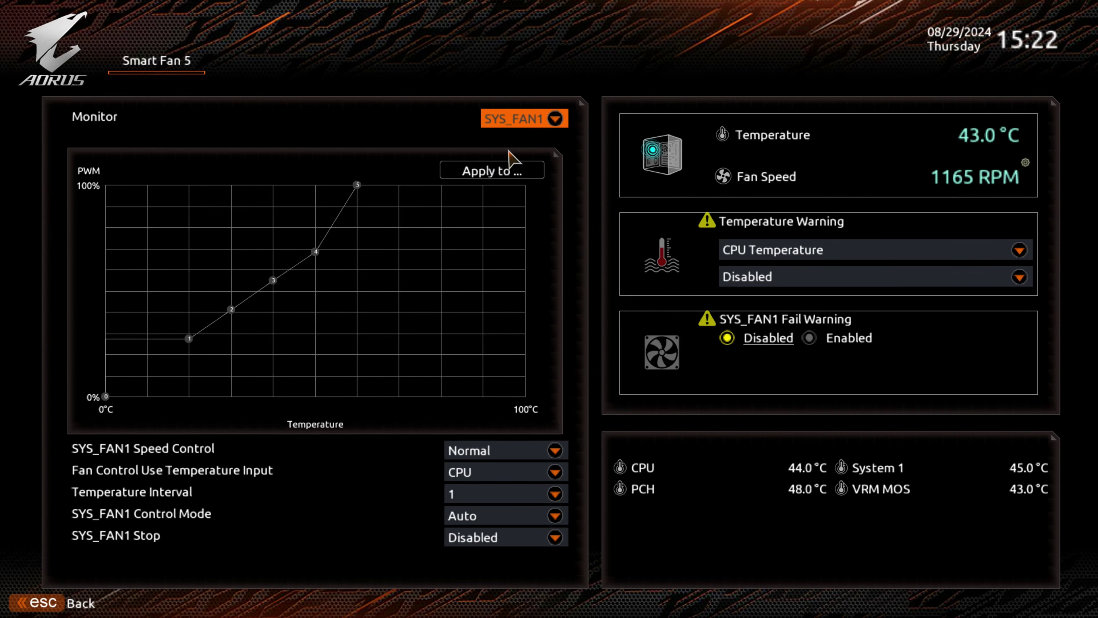
{"action": "left_click", "coordinate": [462, 449]}
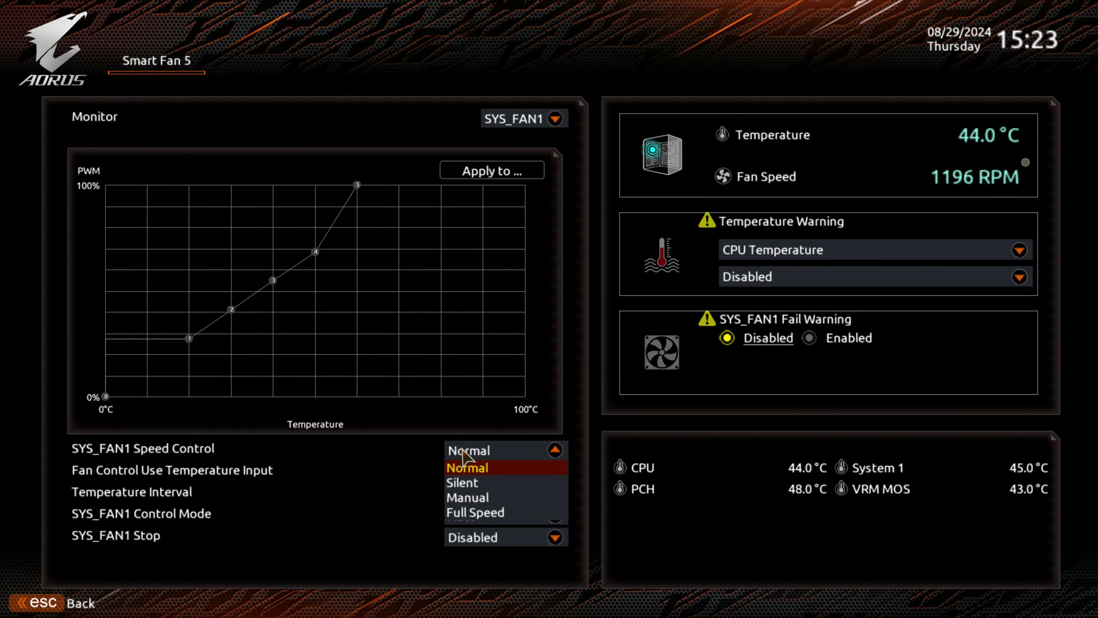
{"action": "left_click", "coordinate": [462, 497]}
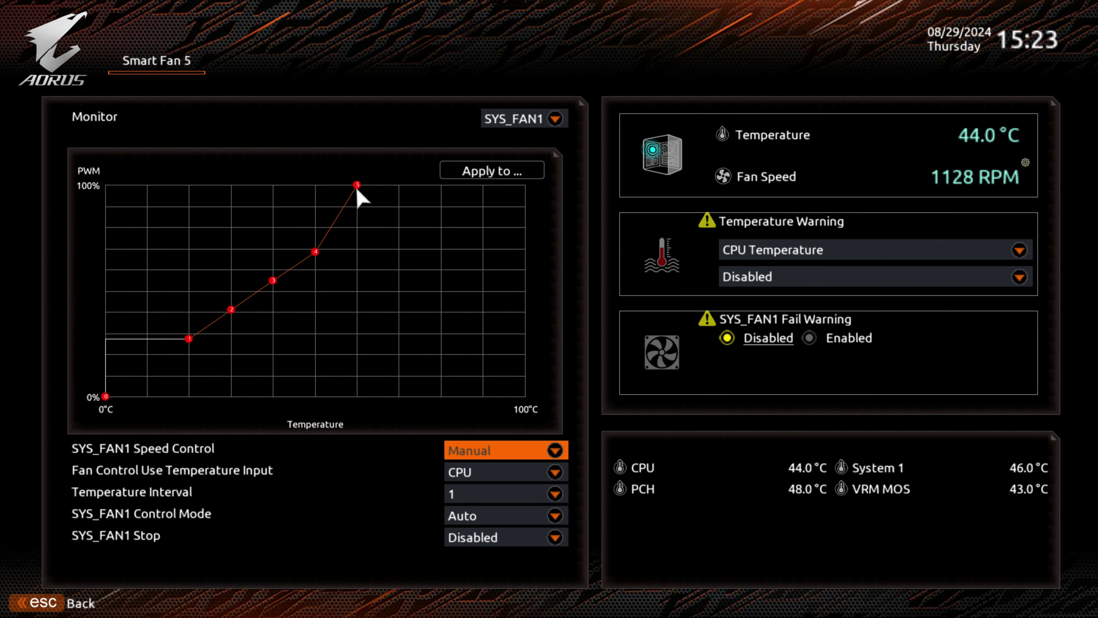
Shape the SYS_FAN1 curve: 100% at 75°C, 64°C/64%, 50°C/48%, 36°C/33%
{"action": "left_click_drag", "start_coordinate": [357, 186], "coordinate": [424, 184]}
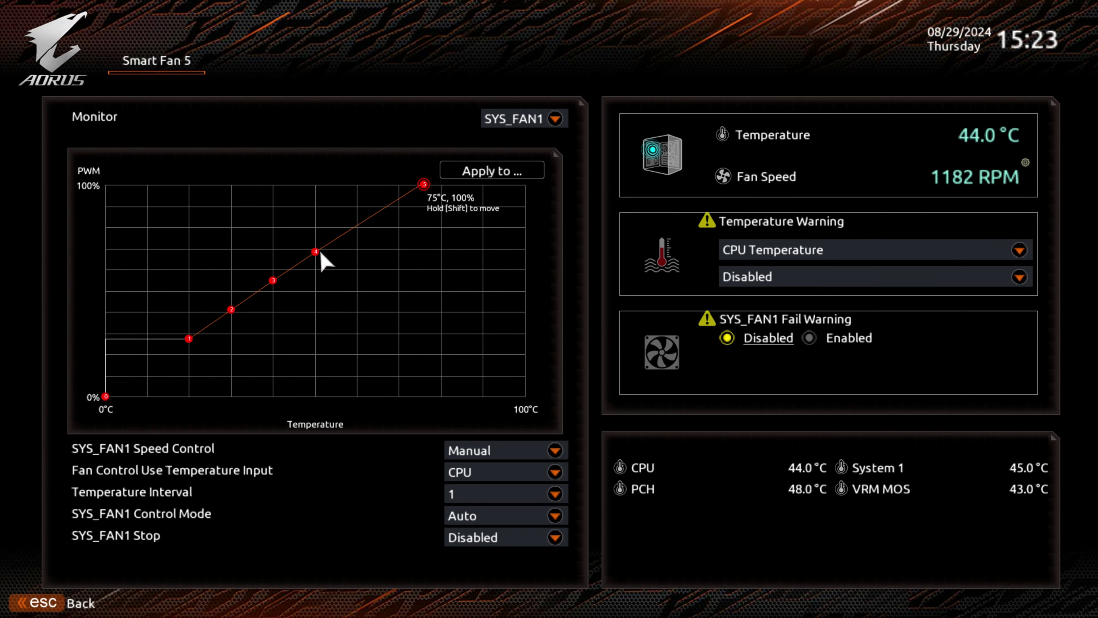
{"action": "left_click_drag", "start_coordinate": [315, 252], "coordinate": [378, 260]}
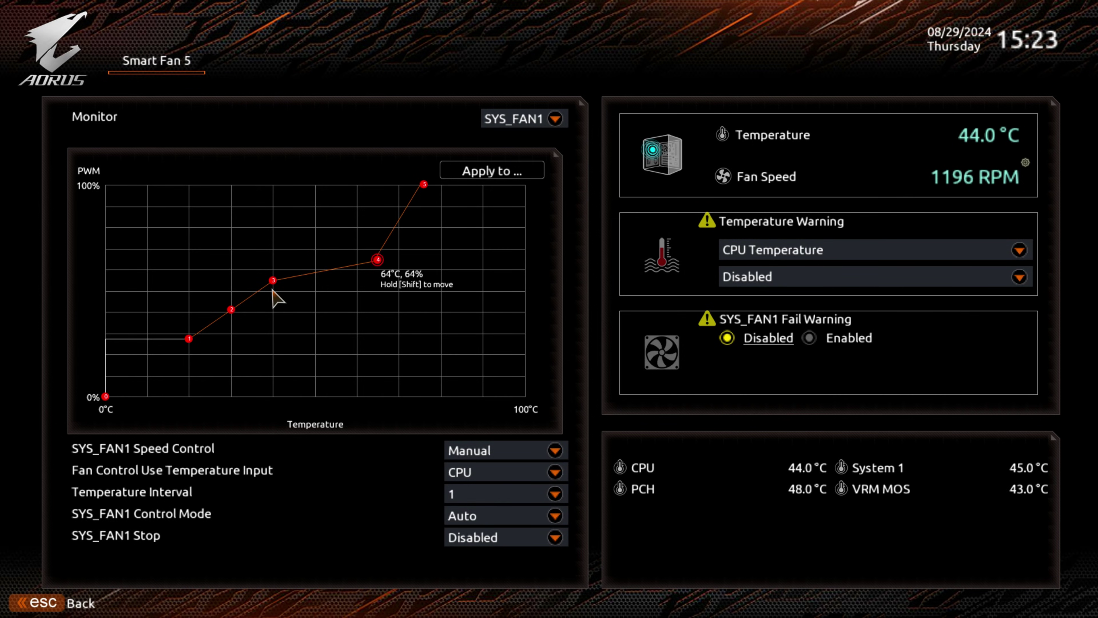
{"action": "left_click_drag", "start_coordinate": [273, 280], "coordinate": [316, 293]}
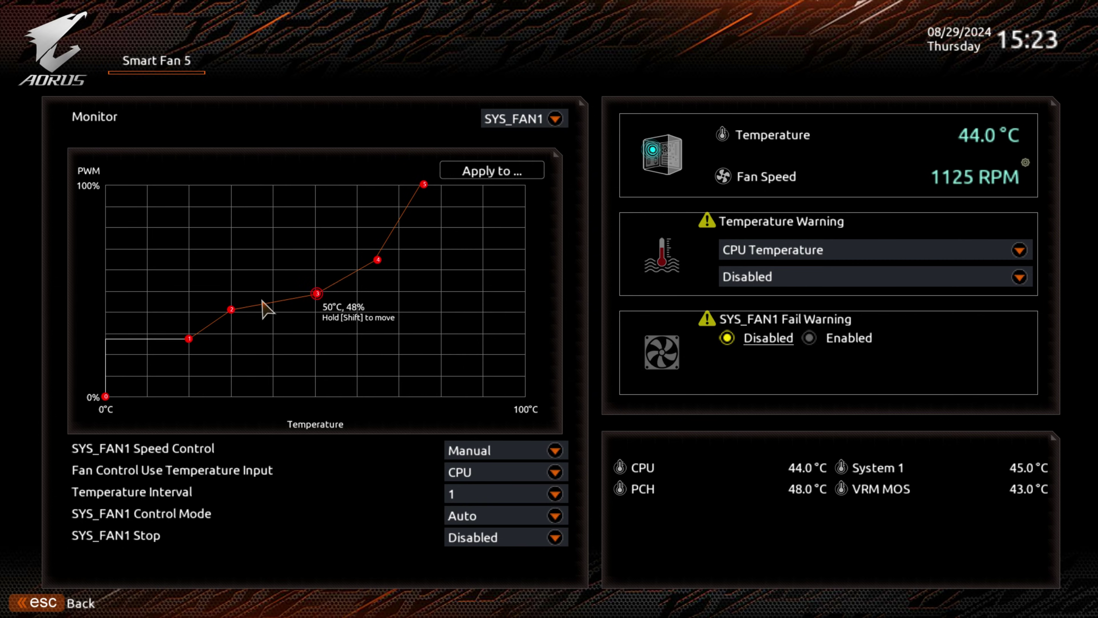
{"action": "left_click_drag", "start_coordinate": [233, 316], "coordinate": [259, 325]}
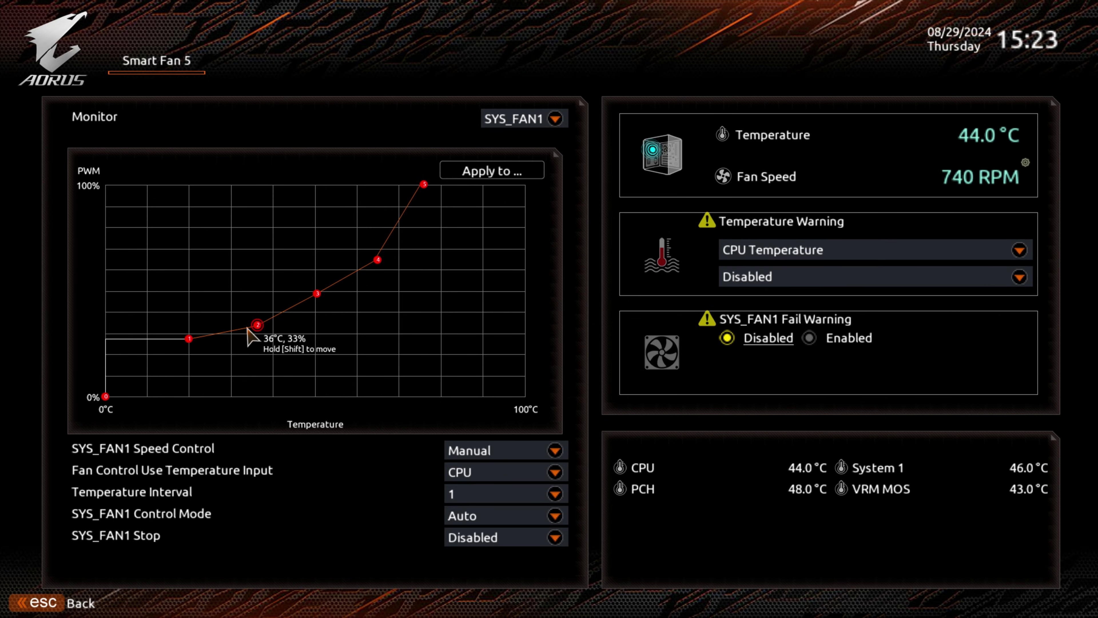
Raise SYS_FAN1 points 1 and 2 to about 41% at 18°C and 39°C
{"action": "left_click_drag", "start_coordinate": [193, 339], "coordinate": [190, 325]}
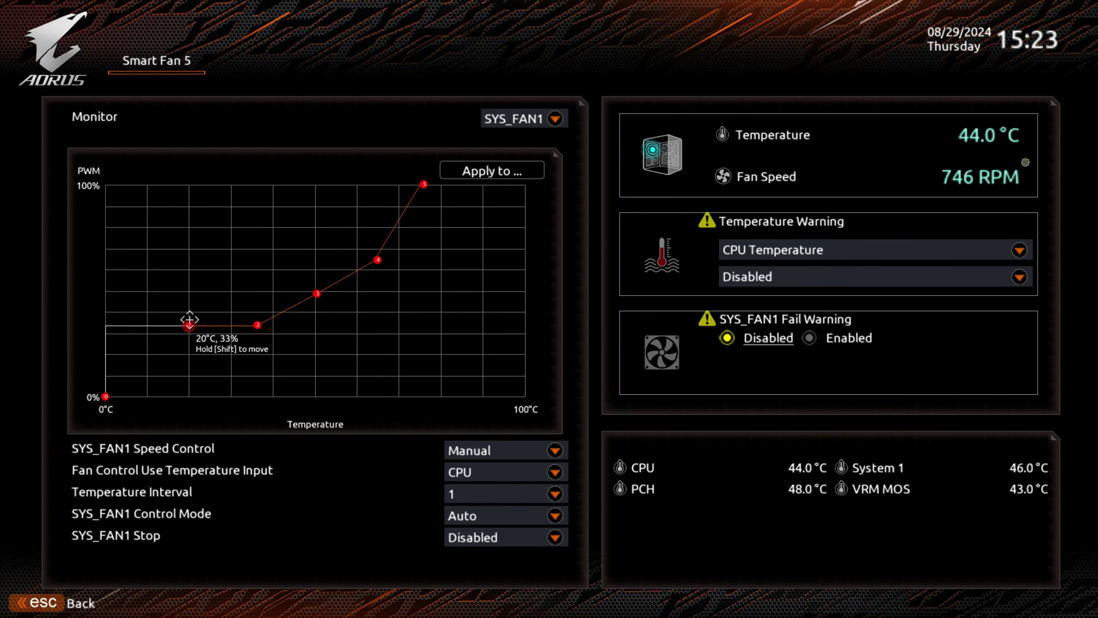
{"action": "left_click_drag", "start_coordinate": [257, 324], "coordinate": [258, 316]}
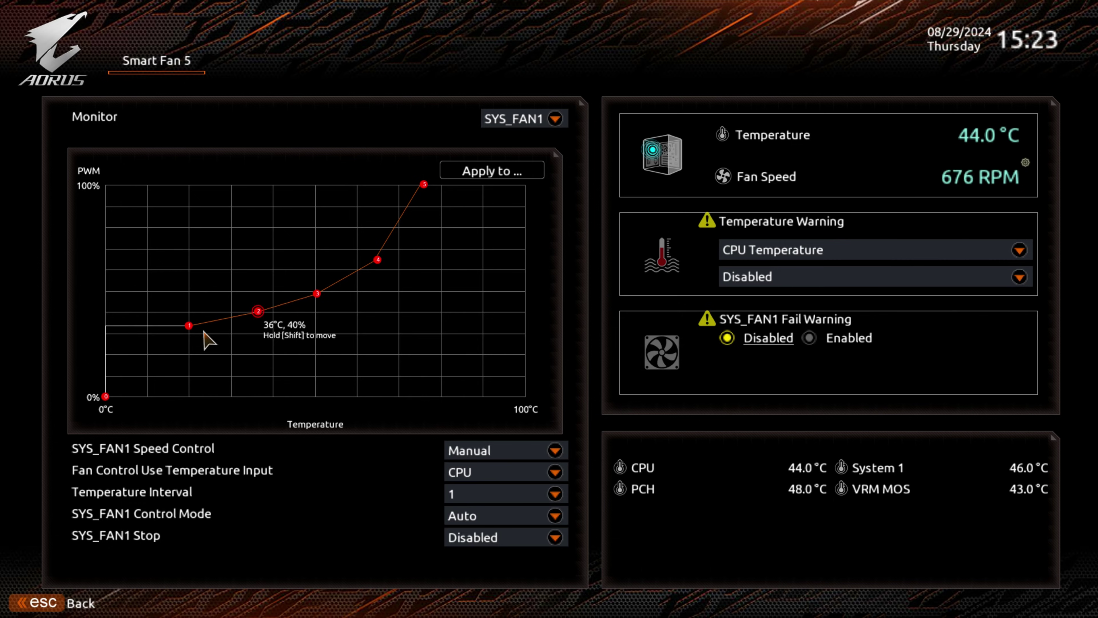
{"action": "left_click_drag", "start_coordinate": [189, 325], "coordinate": [186, 311]}
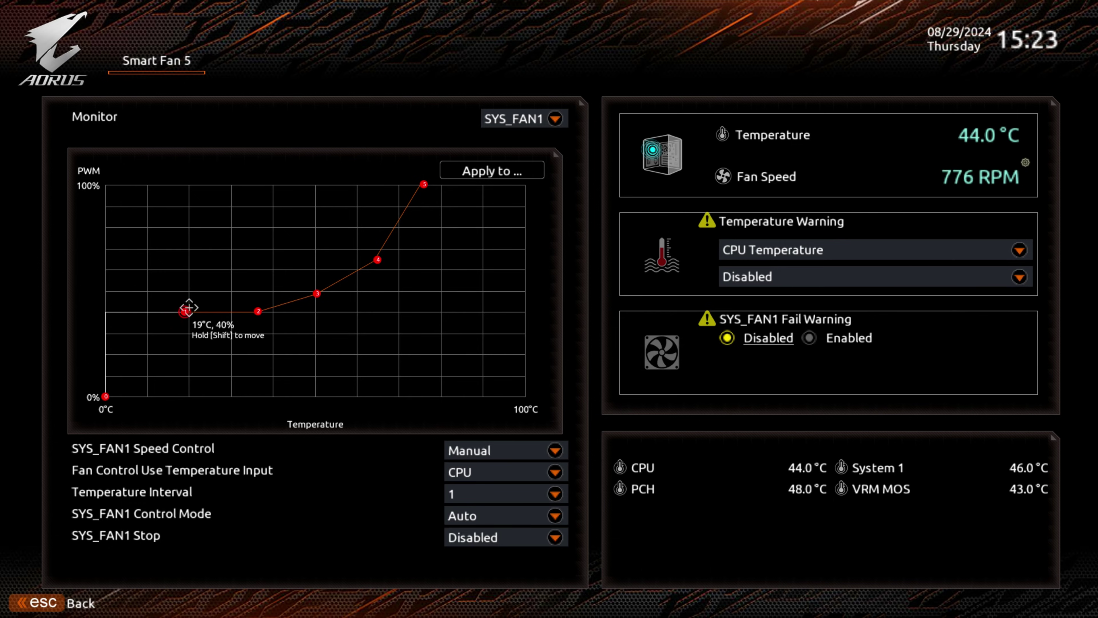
{"action": "left_click_drag", "start_coordinate": [262, 312], "coordinate": [276, 309]}
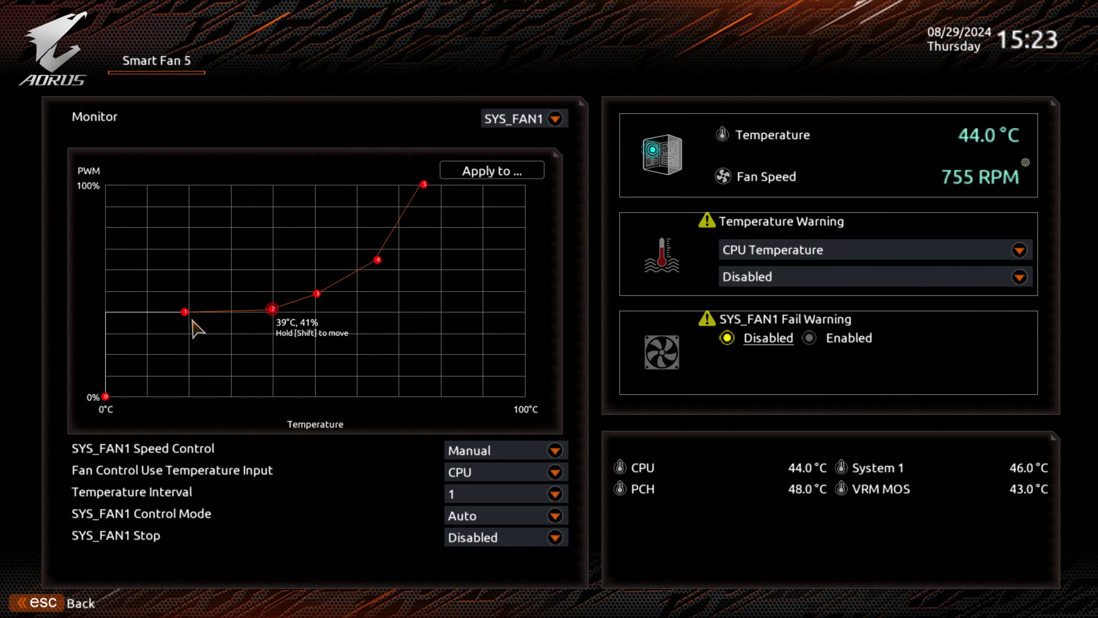
{"action": "left_click_drag", "start_coordinate": [184, 317], "coordinate": [180, 315]}
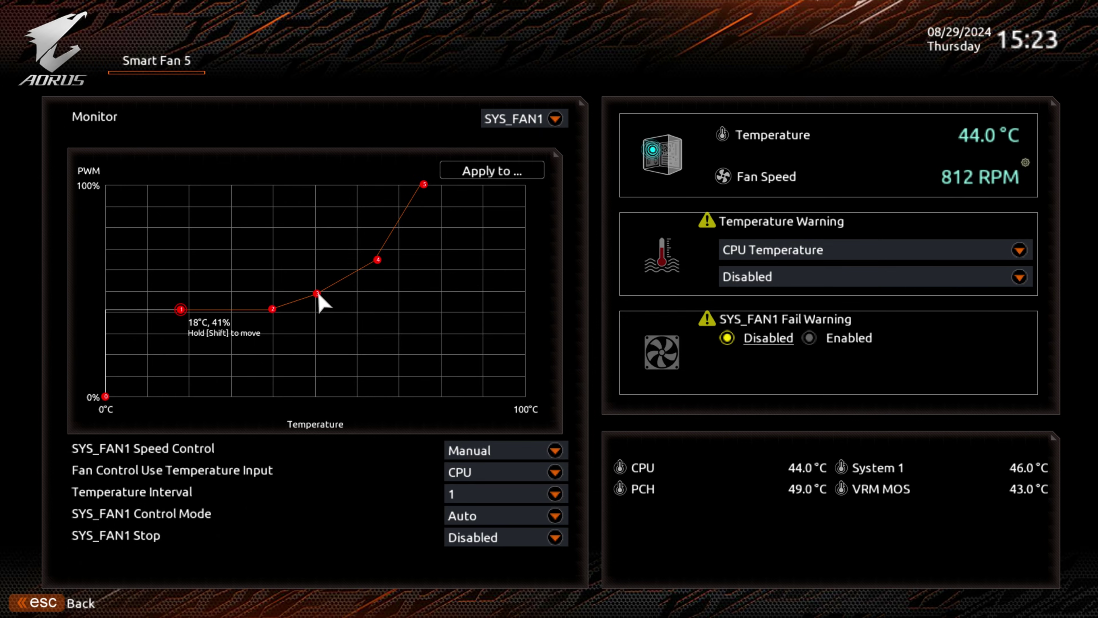
Move SYS_FAN1 full speed to 72°C, point 4 to 63°C/67%, point 3 to 52°C/49%, and bring up Apply to
{"action": "left_click", "coordinate": [376, 260]}
{"action": "left_click_drag", "start_coordinate": [424, 184], "coordinate": [410, 184]}
{"action": "left_click", "coordinate": [376, 260]}
{"action": "left_click_drag", "start_coordinate": [376, 260], "coordinate": [373, 254]}
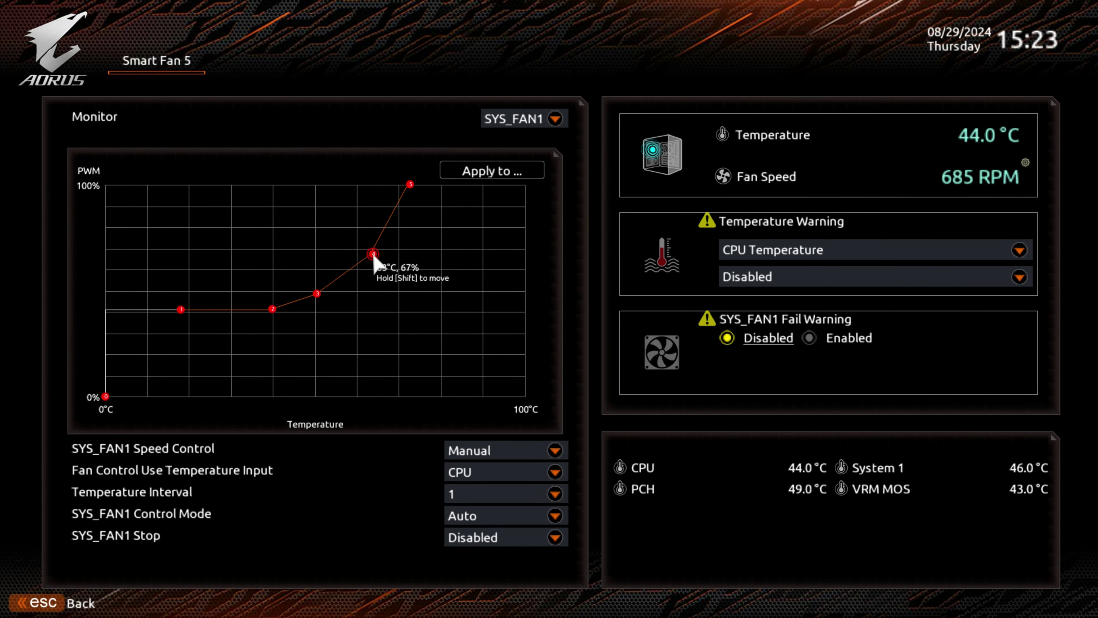
{"action": "left_click", "coordinate": [317, 293]}
{"action": "left_click_drag", "start_coordinate": [317, 294], "coordinate": [326, 292]}
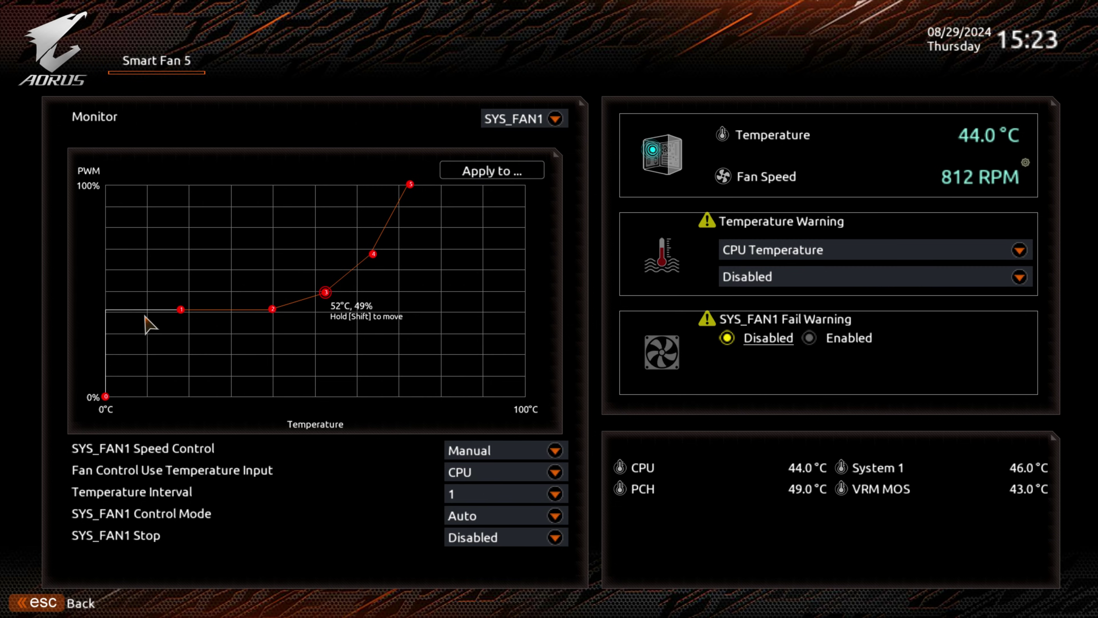
{"action": "left_click", "coordinate": [487, 179]}
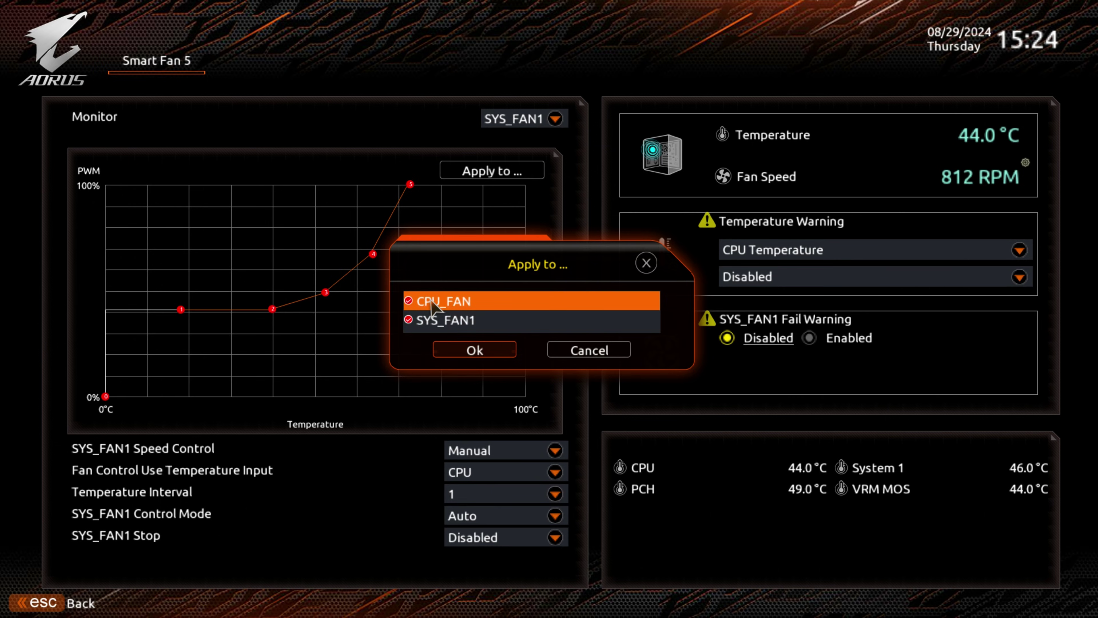
{"action": "left_click", "coordinate": [647, 263]}
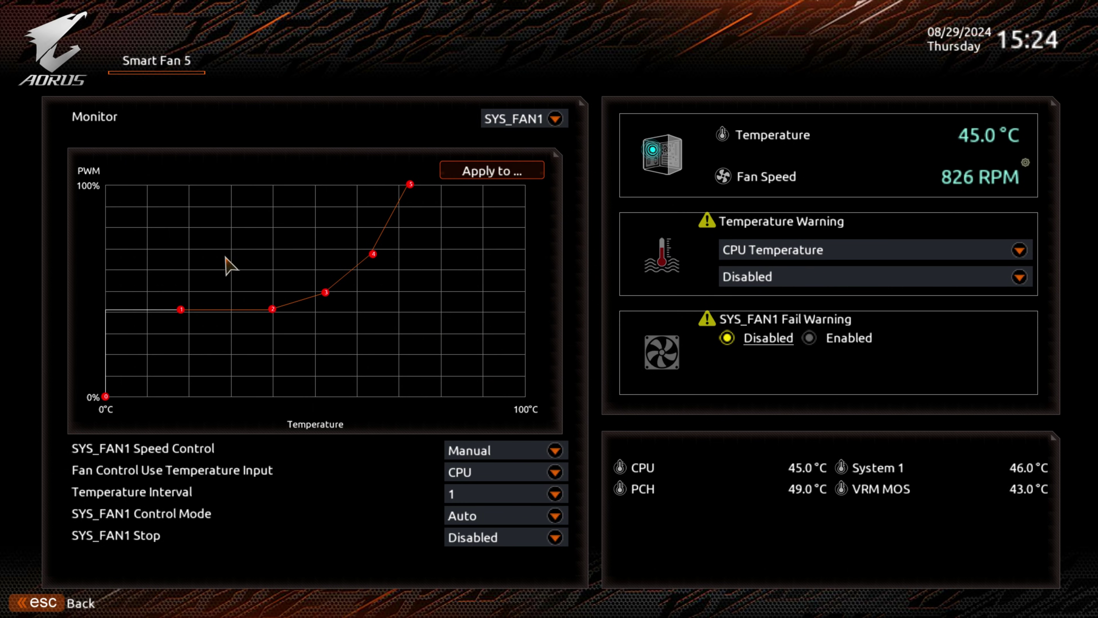
Exit Smart Fan 5 with Back (Esc) to the Advanced Mode Settings tab
{"action": "left_click", "coordinate": [39, 597]}
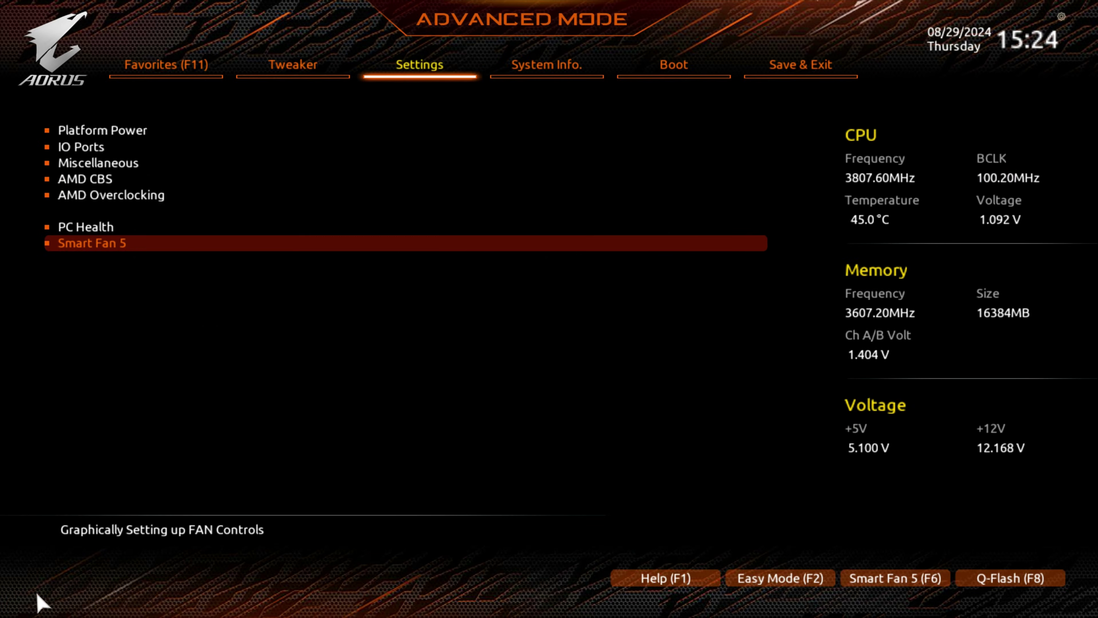